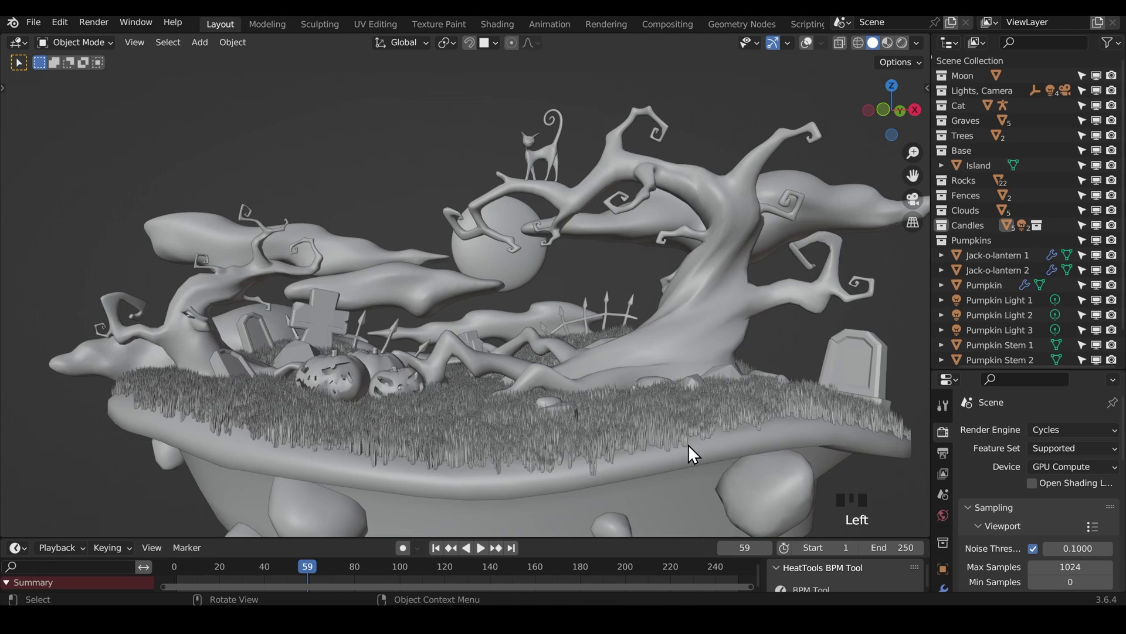
Step: Delete the grassy island and hide the Rocks and Clouds collections in the viewport
key(Delete)
click(1096, 165)
click(1096, 195)
Step: Split the 3D view, look through the camera on the left, and reframe the diorama
click(491, 214)
click(484, 293)
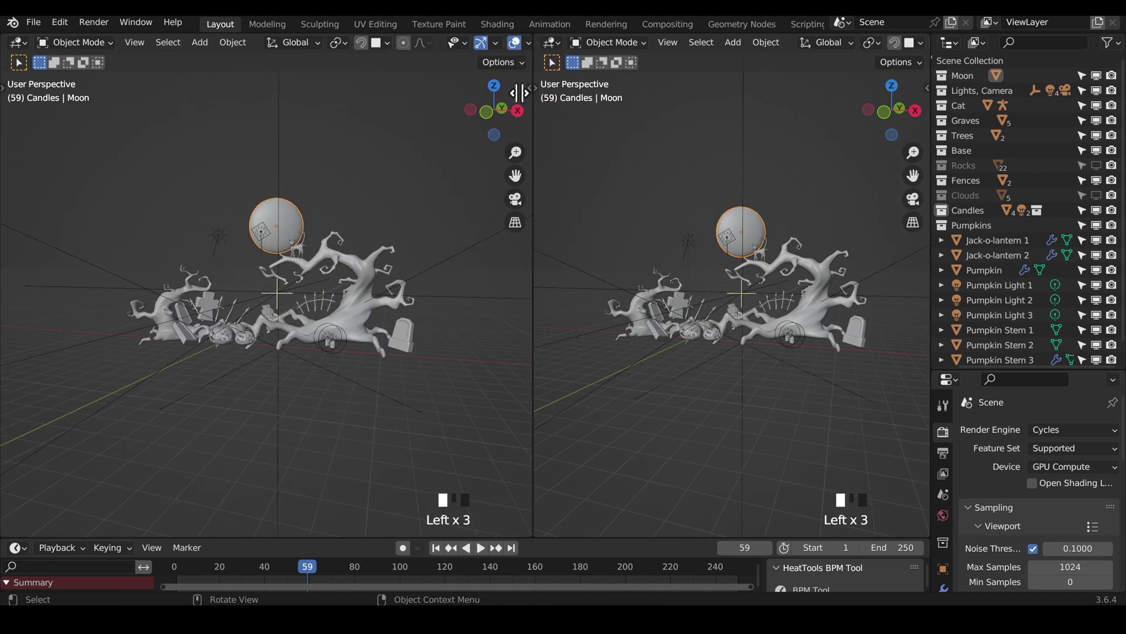
key(KP_0)
click(1064, 90)
key(KP_0)
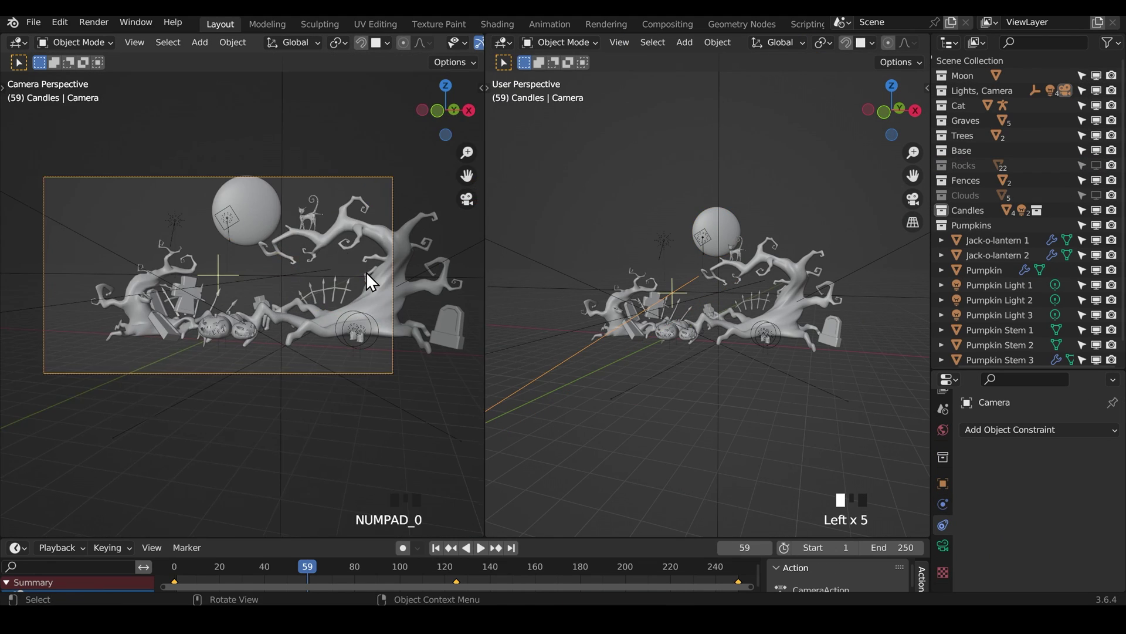
key(n)
shift+middle_drag(302, 284, 324, 353)
click(354, 367)
shift+click(333, 252)
key(r)
click(130, 338)
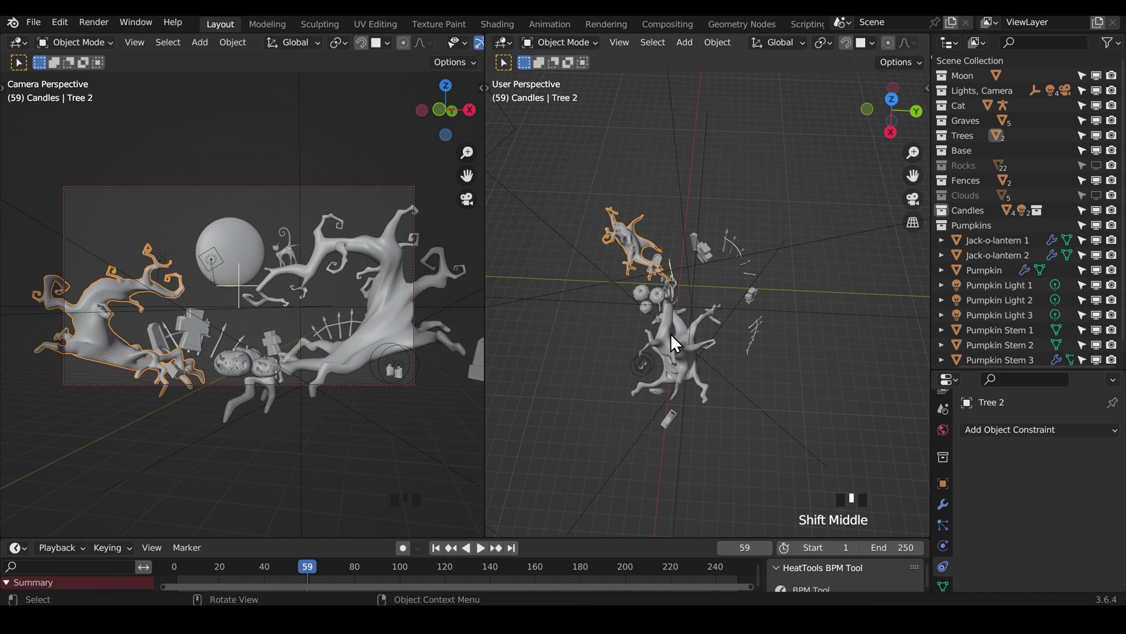
Step: Add a plane beneath the diorama and give it subdivision level 3
key(shift+a)
key(KP_7)
key(g)
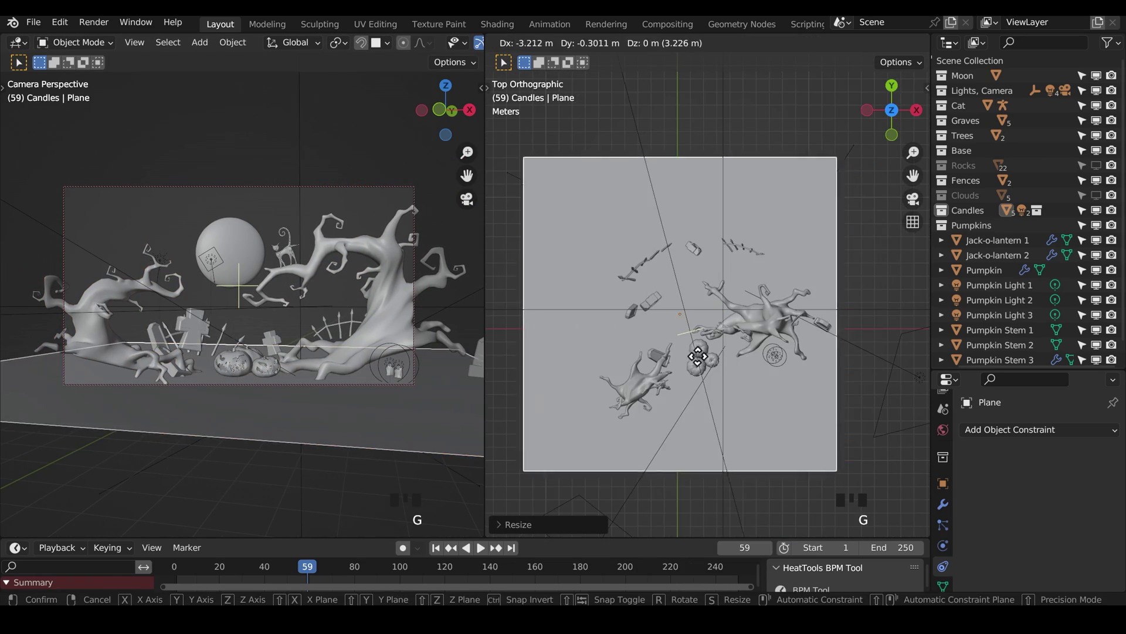
scroll(726, 389, down, 5)
click(726, 390)
middle_drag(726, 390, 710, 365)
scroll(709, 365, up, 8)
key(ctrl+1)
key(ctrl+3)
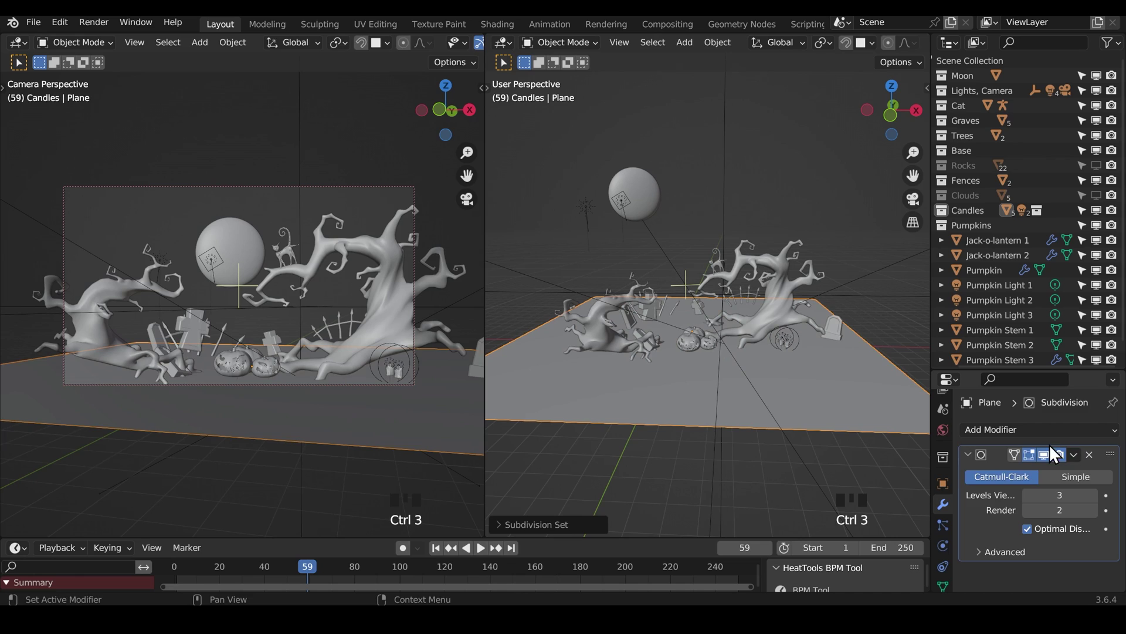
key(Tab)
key(Tab)
Step: Apply the Subdivision modifier to the plane and switch it to Sculpt Mode
click(1039, 457)
click(1038, 470)
key(ctrl+Tab)
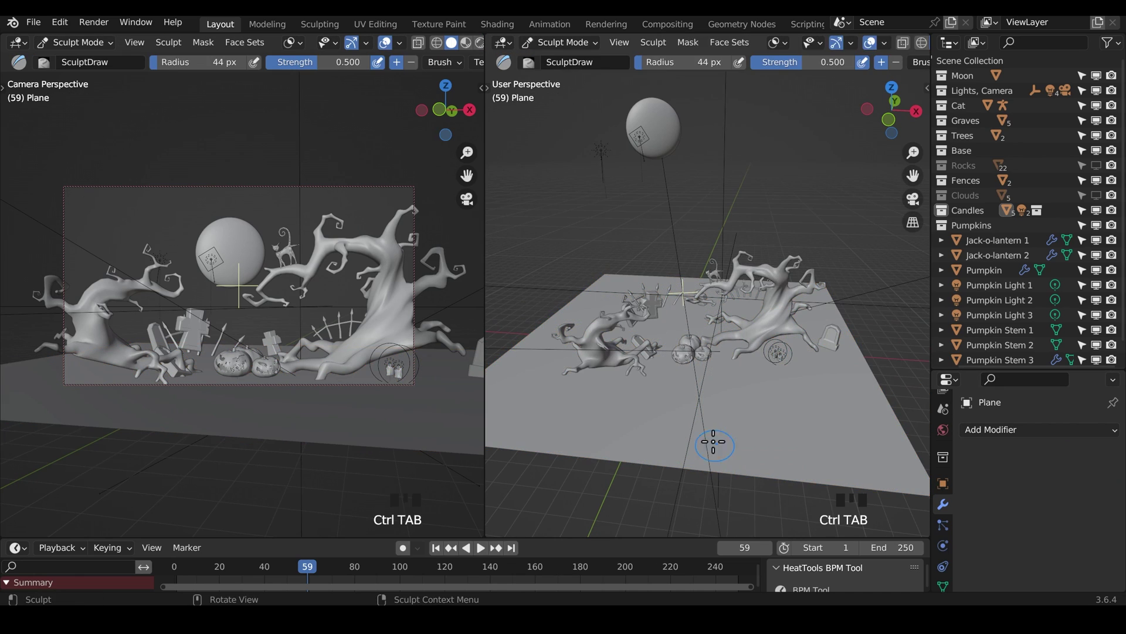
Step: Sculpt mounds, a groove and more hills into the ground plane, smoothing the bumps
middle_drag(792, 368, 731, 395)
drag(762, 252, 809, 228)
drag(633, 247, 610, 227)
middle_drag(611, 226, 695, 358)
ctrl+drag(695, 358, 722, 346)
shift+drag(722, 346, 743, 323)
mouse_move(692, 422)
mouse_down()
mouse_move(667, 389)
mouse_move(766, 385)
mouse_up()
key(x)
mouse_move(737, 286)
middle_down()
mouse_move(734, 440)
mouse_move(757, 481)
mouse_move(712, 317)
mouse_move(674, 495)
middle_up()
Step: Rotate the trees, move the cat, and scale Tree 1, stretching it along X
key(ctrl+z)
key(ctrl+z)
key(ctrl+z)
key(ctrl+z)
shift+middle_drag(364, 340, 329, 324)
key(g)
click(302, 267)
click(302, 267)
key(s)
key(x)
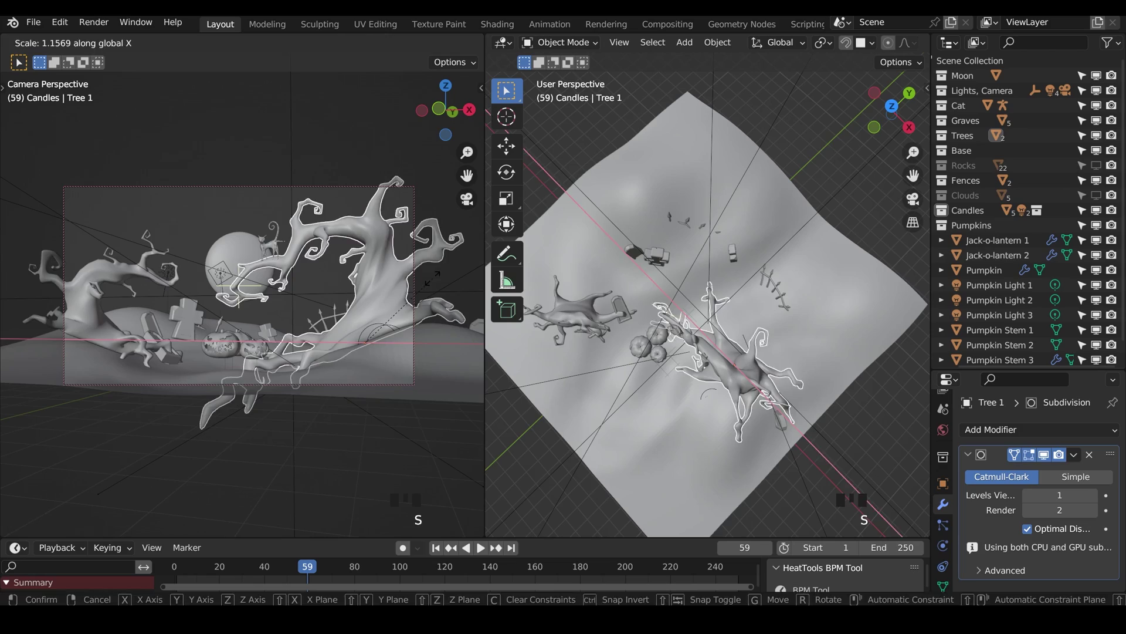
key(ctrl+z)
Step: Slide the ground plane along X and reselect it
middle_drag(816, 280, 750, 244)
shift+middle_drag(328, 328, 309, 310)
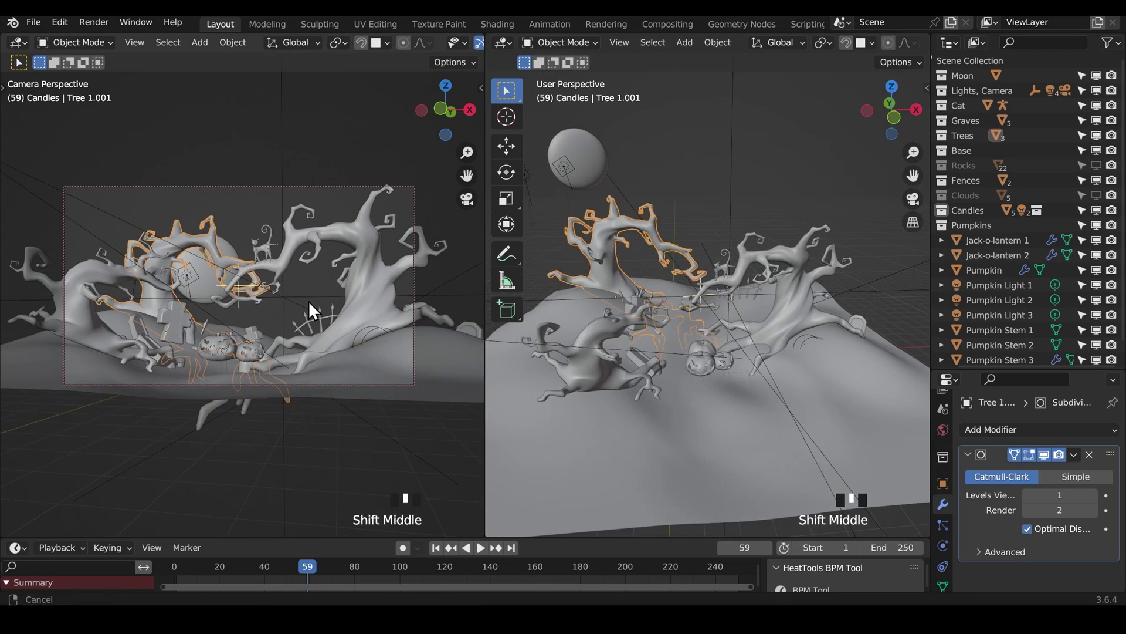
middle_drag(704, 352, 672, 232)
key(g)
click(672, 232)
click(741, 372)
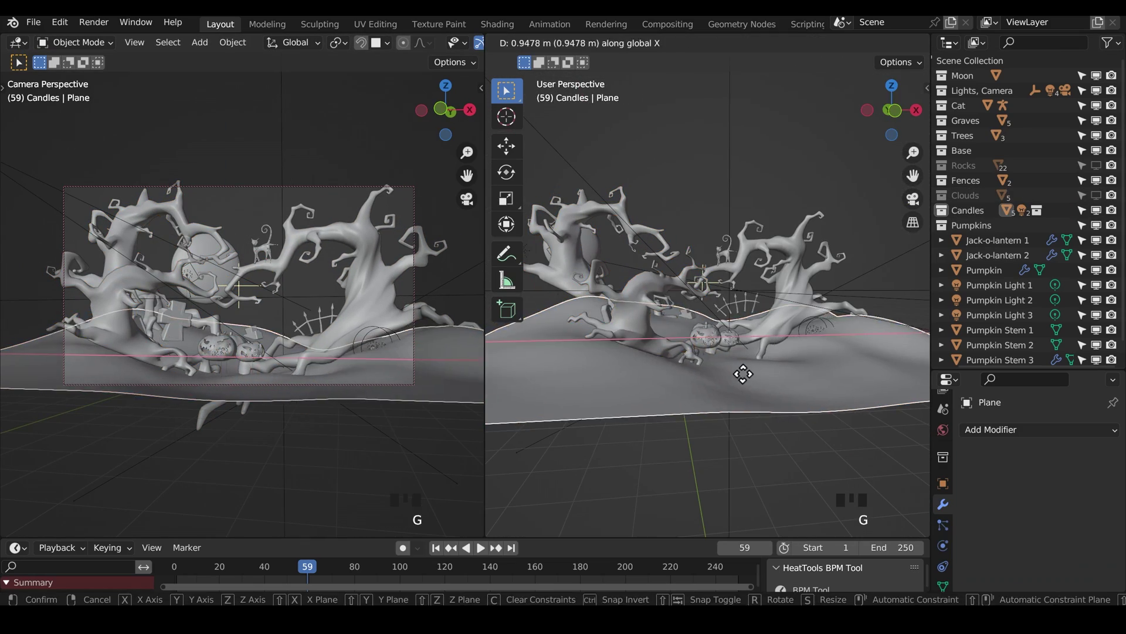
Step: Smooth the hills in Sculpt Mode with a larger, weaker Draw brush
key(ctrl+Tab)
mouse_move(741, 372)
middle_down()
mouse_move(674, 481)
mouse_move(674, 422)
mouse_move(669, 443)
mouse_move(730, 277)
mouse_move(695, 406)
mouse_move(692, 352)
middle_up()
ctrl+click(672, 469)
shift+click(669, 443)
click(730, 277)
ctrl+click(692, 346)
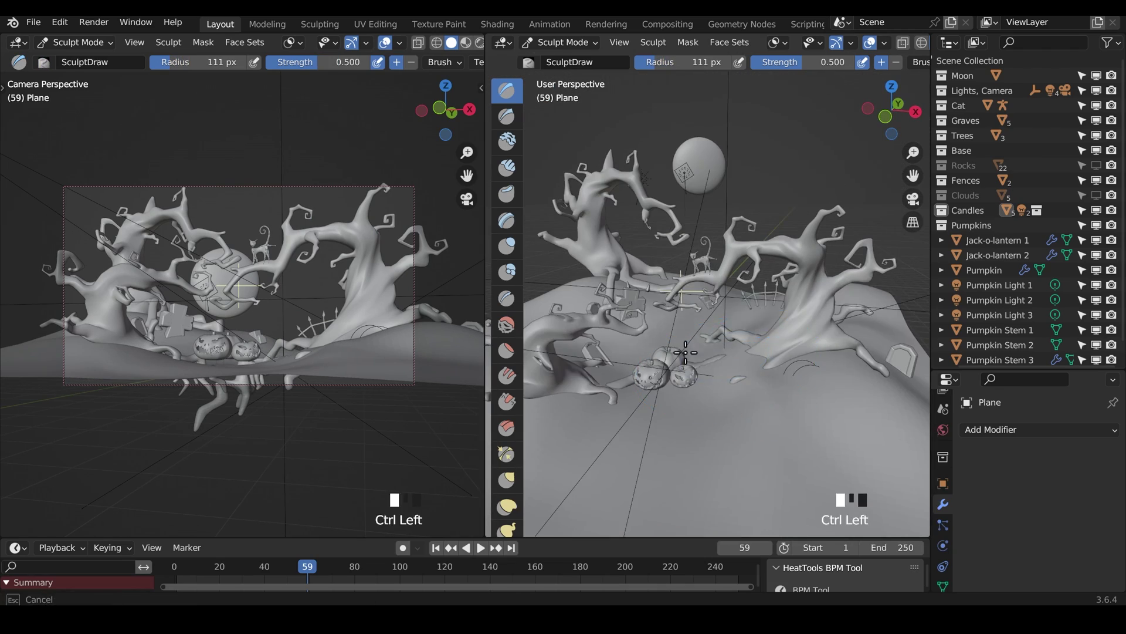
key(ctrl+z)
scroll(943, 388, down, 20)
scroll(942, 388, down, 6)
shift+click(757, 312)
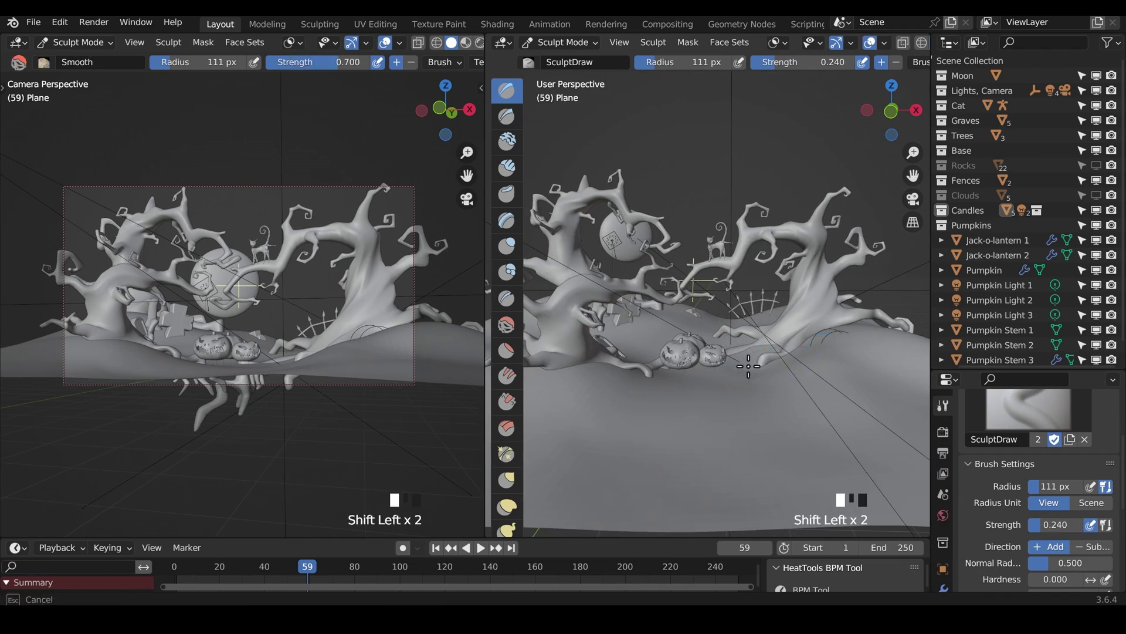
middle_drag(757, 312, 833, 283)
key(ctrl+Tab)
click(833, 284)
Step: Finish resizing Tree 1, then add a cube scaled up to enclose the scene
key(s)
click(496, 24)
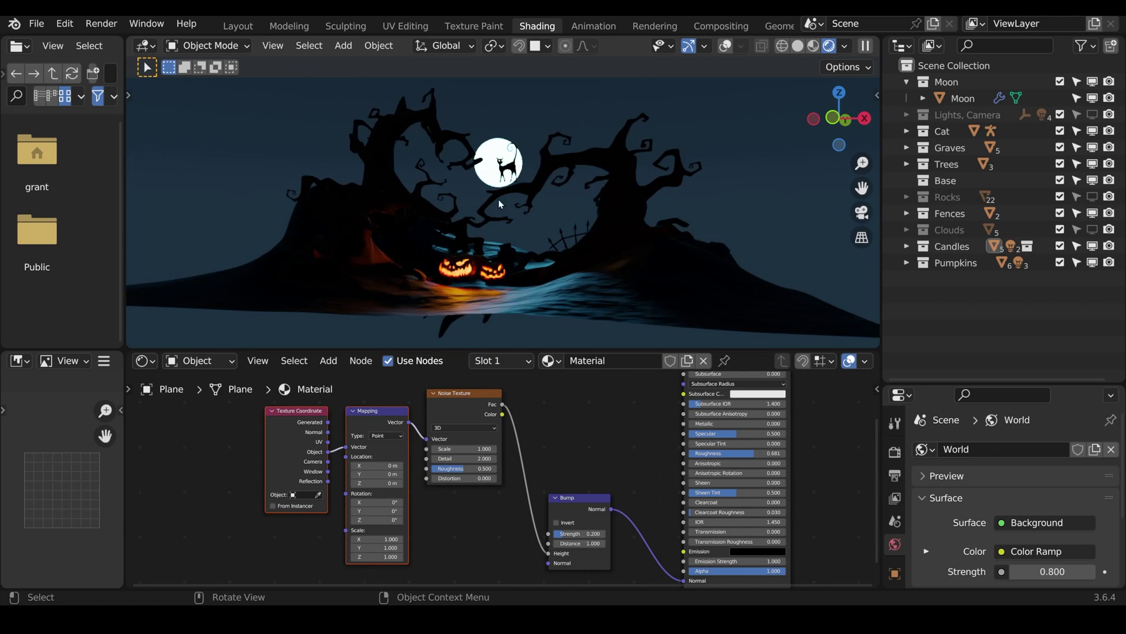
key(shift+a)
click(619, 252)
key(s)
click(528, 235)
middle_drag(528, 235, 549, 210)
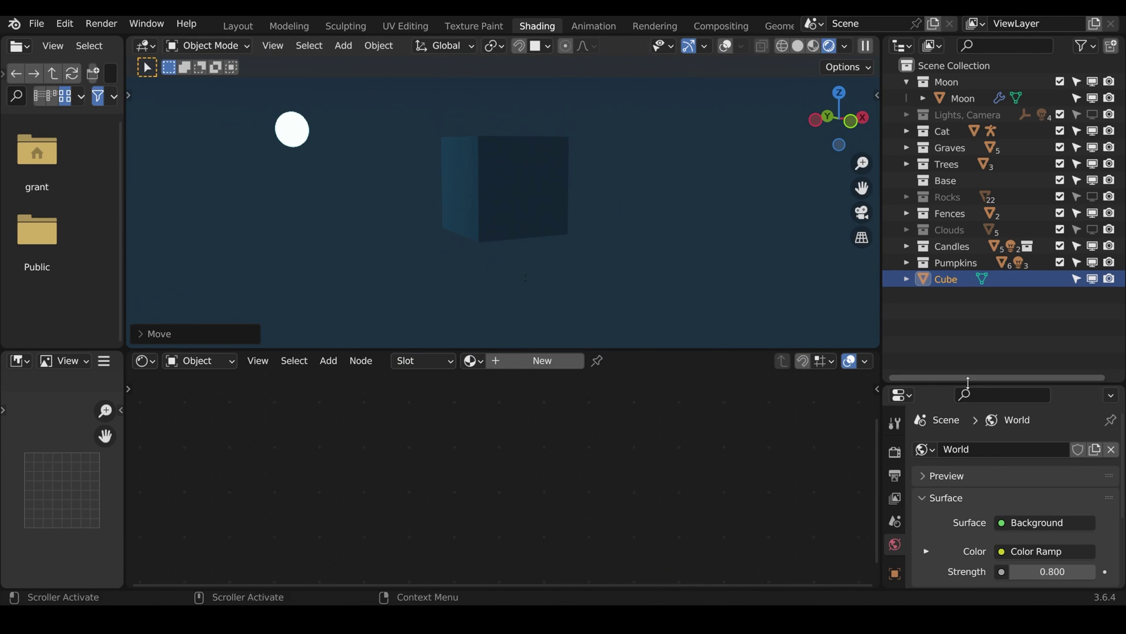
Step: Give the cube a new material with a Principled Volume shader at density 0.02
drag(968, 382, 969, 293)
click(535, 360)
key(x)
key(shift+a)
mouse_move(378, 430)
click(561, 294)
click(474, 434)
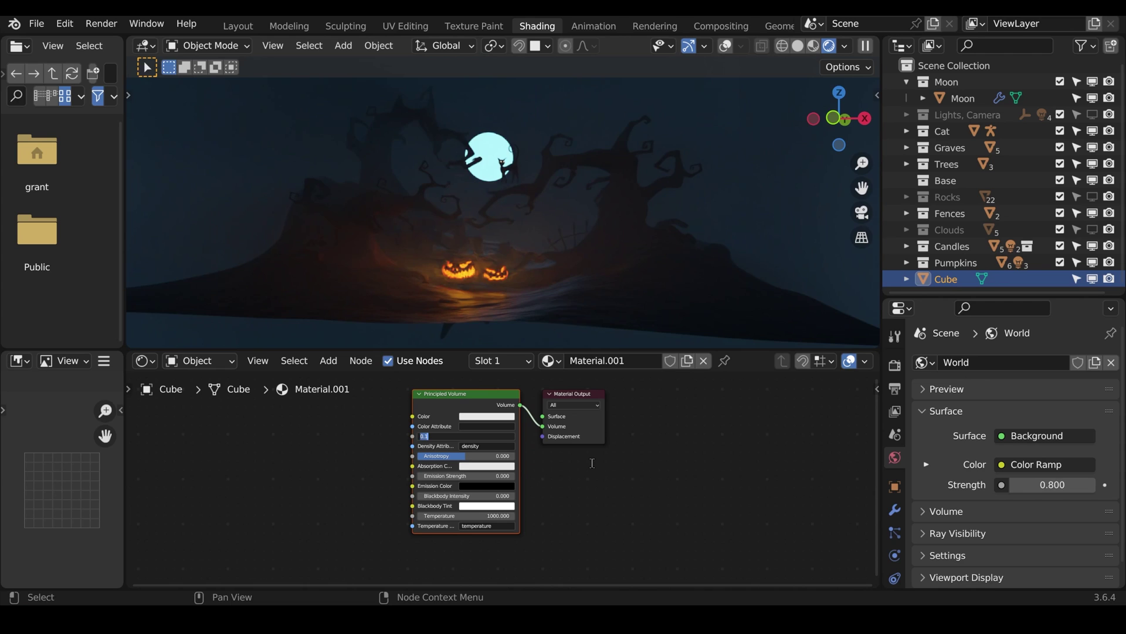
text(0.02)
key(Return)
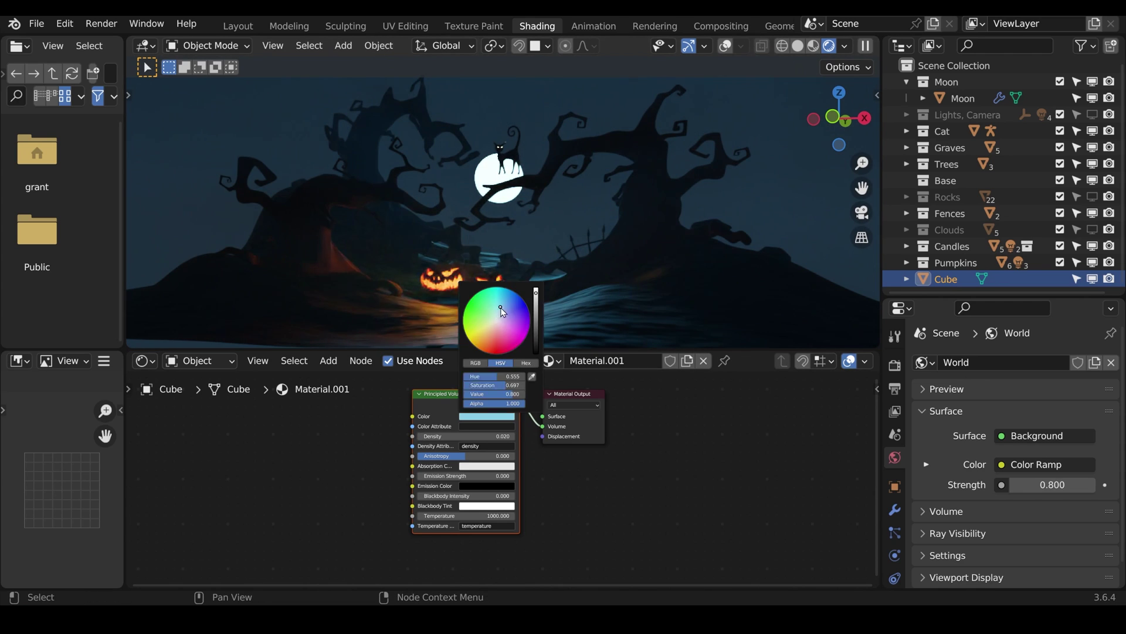
scroll(562, 185, down, 2)
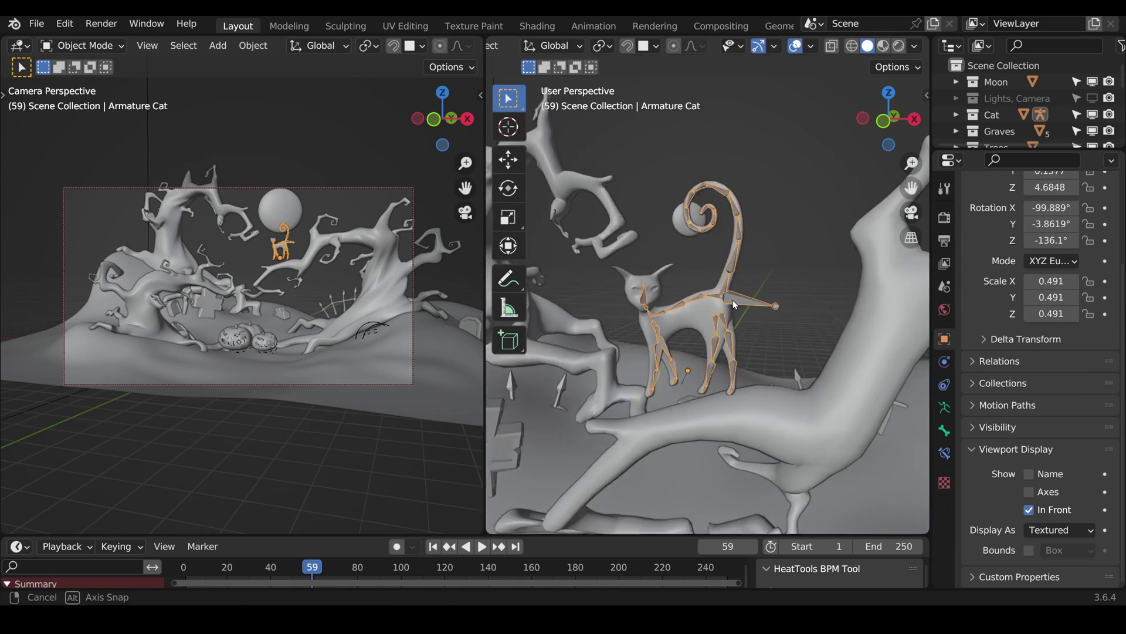
Step: Move the cat, resize a pumpkin stem, adjust the camera angle and move the Moon
key(g)
click(714, 354)
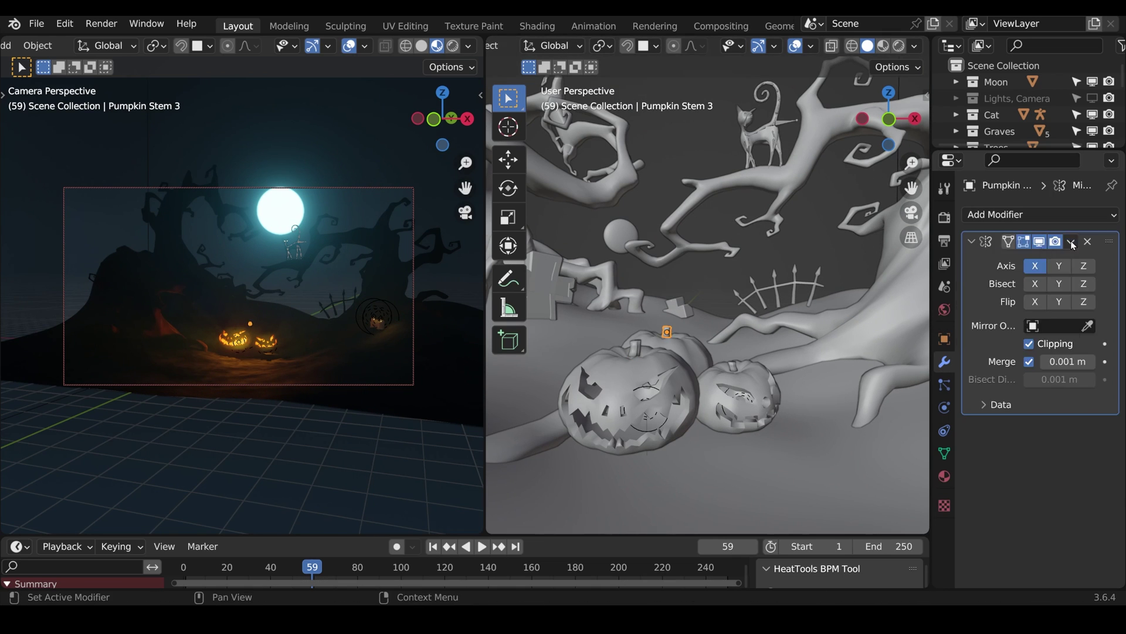
click(687, 332)
click(701, 334)
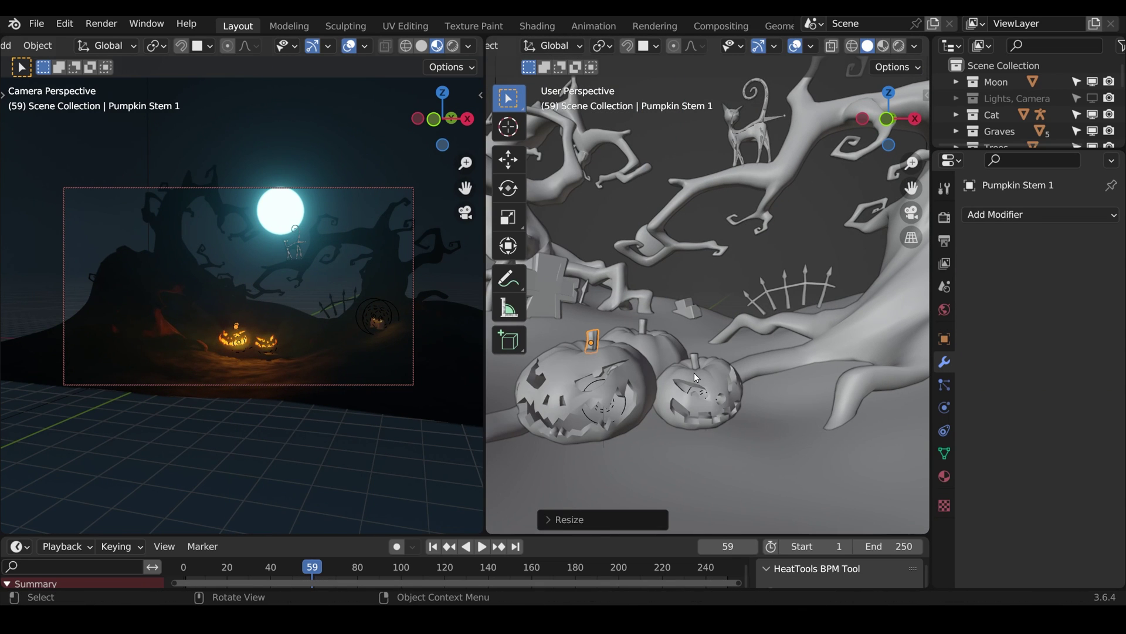
middle_drag(247, 365, 310, 333)
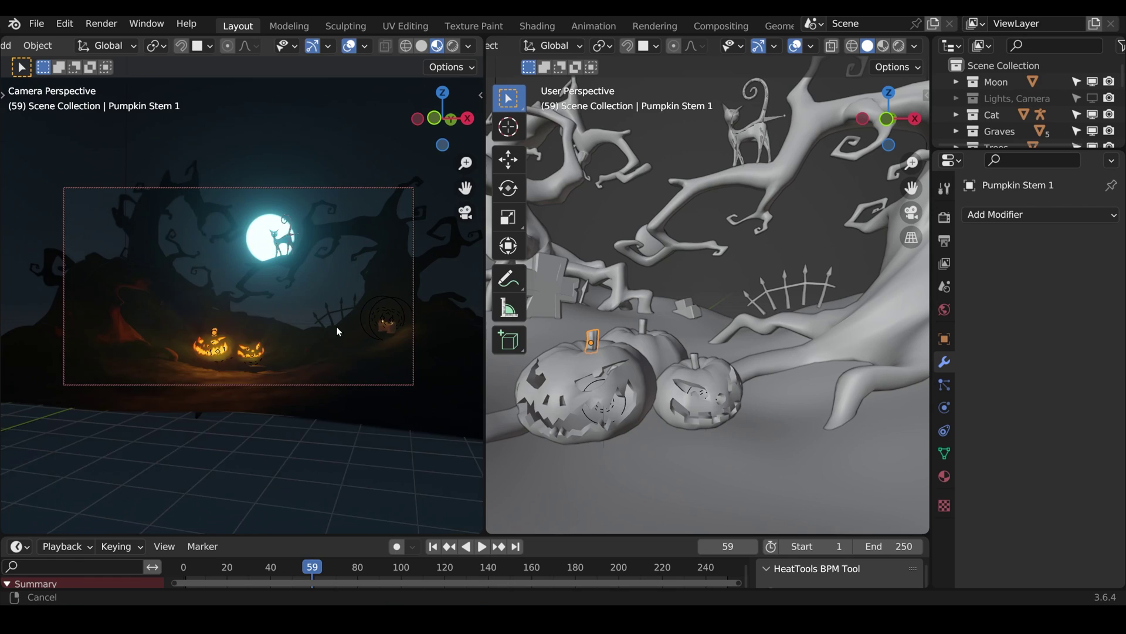
drag(271, 238, 280, 237)
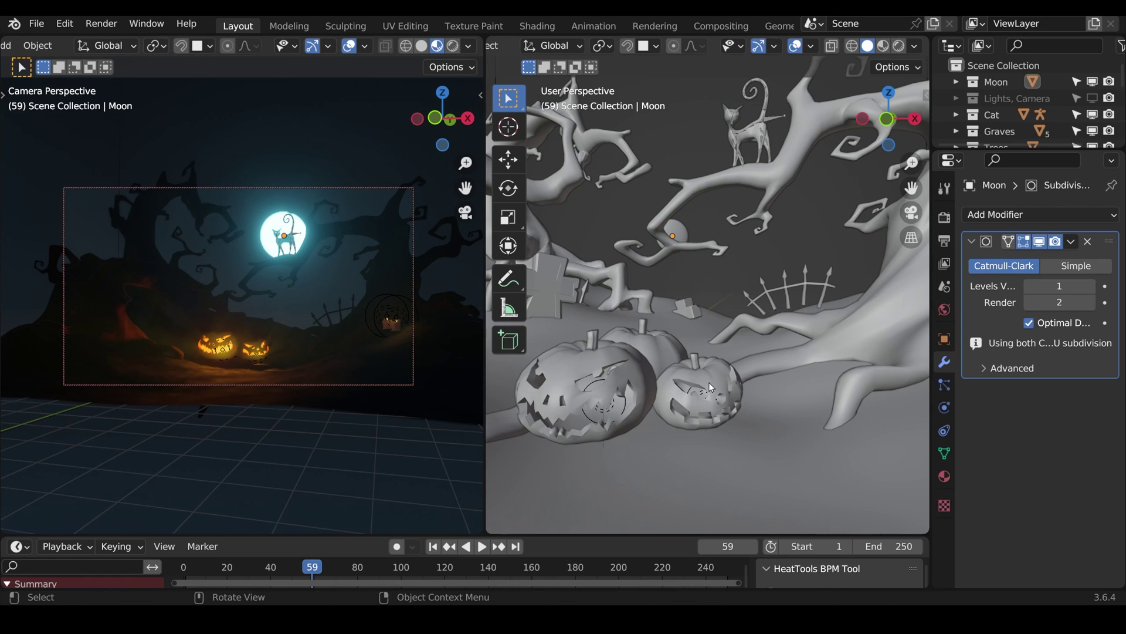
Step: Duplicate trees, resize and move them behind the scene, and save the file
click(694, 282)
click(694, 282)
key(g)
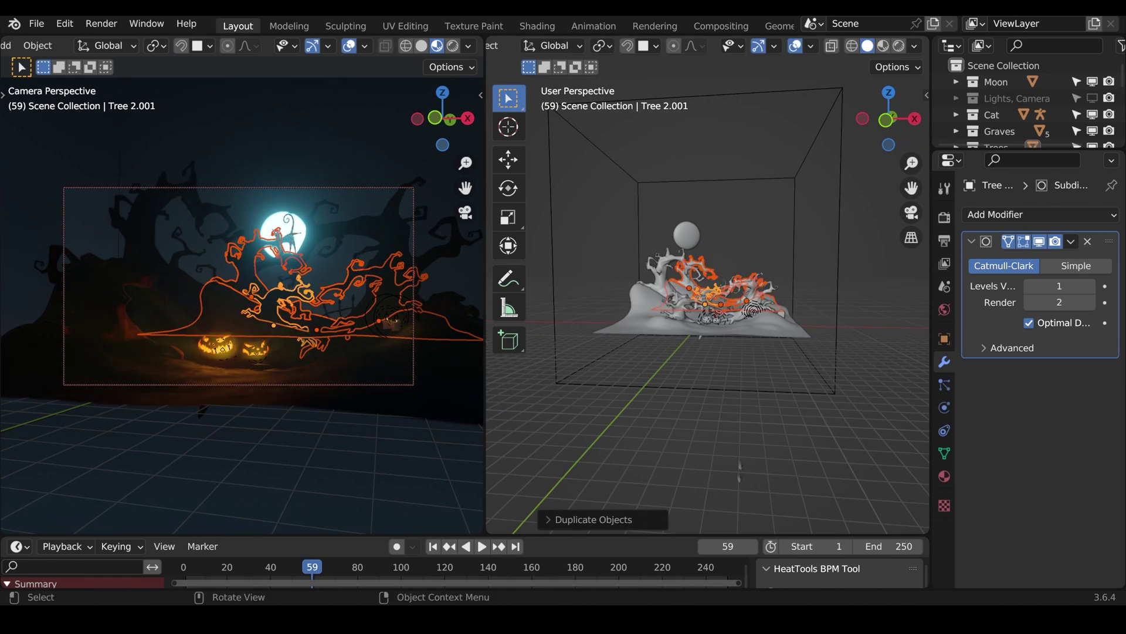
key(alt+a)
middle_drag(864, 376, 824, 379)
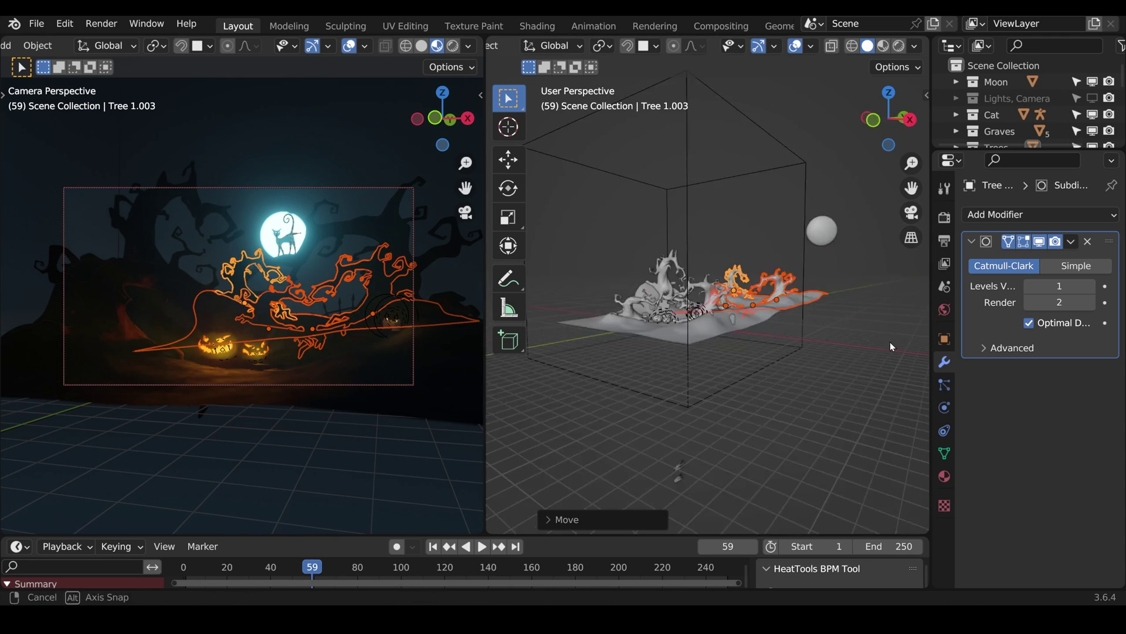
key(s)
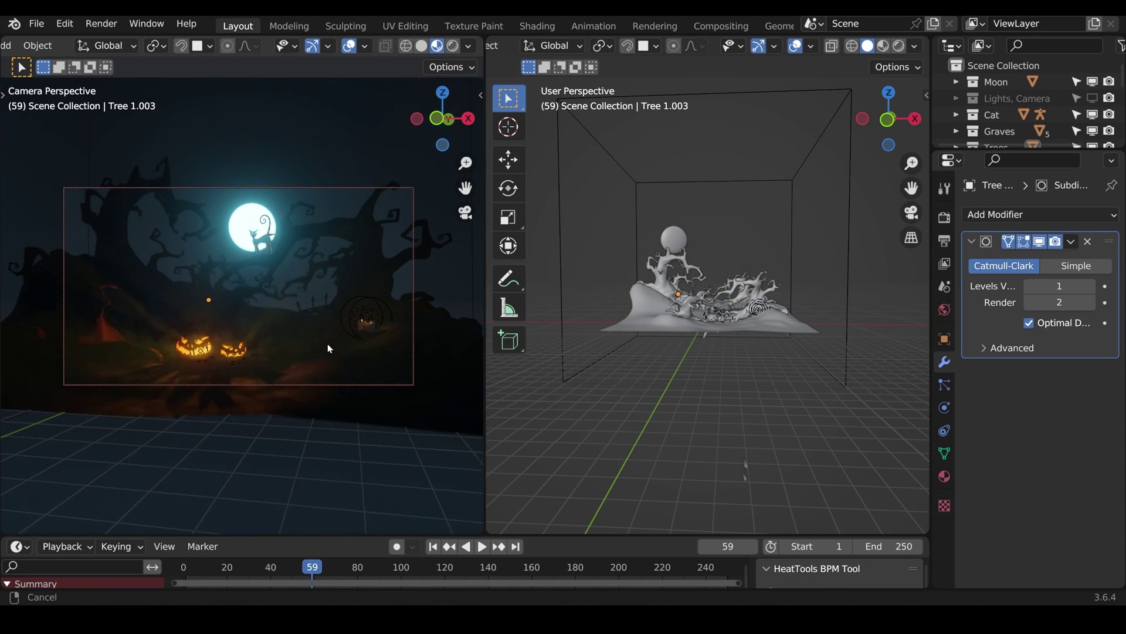
key(g)
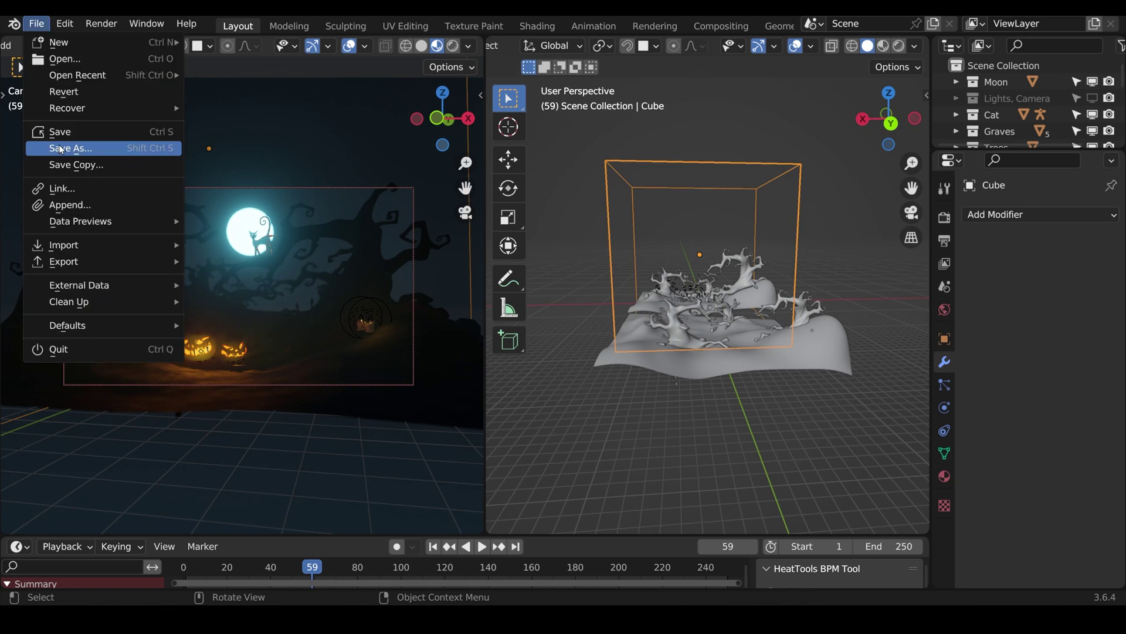
click(88, 130)
click(537, 26)
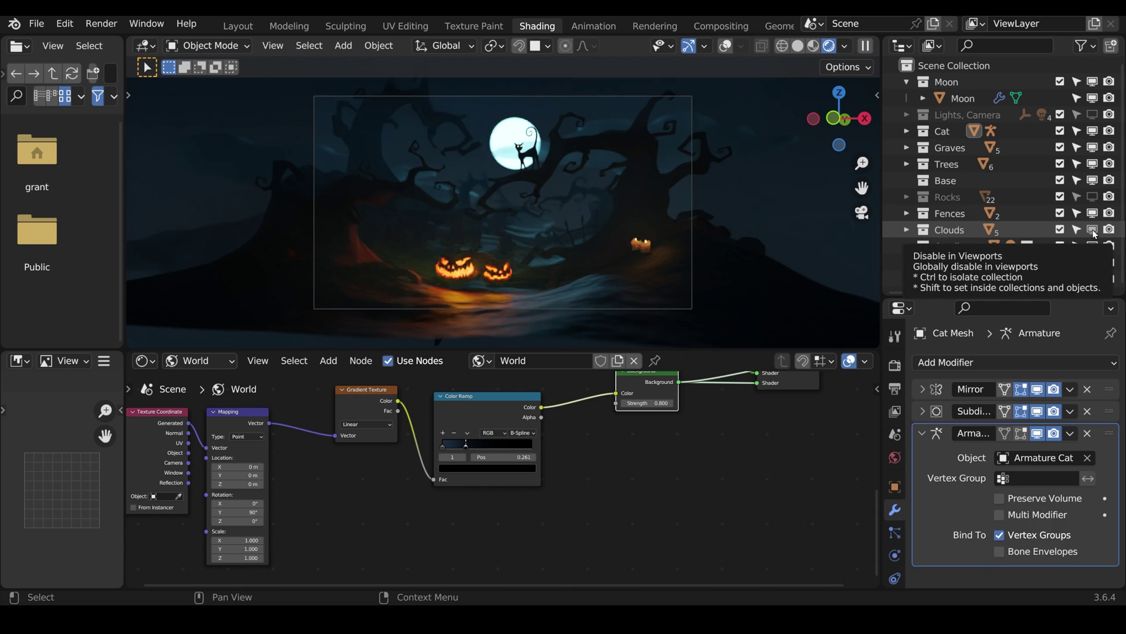
Step: Hide the clouds and position the spooky sky image plane behind the scene
click(989, 230)
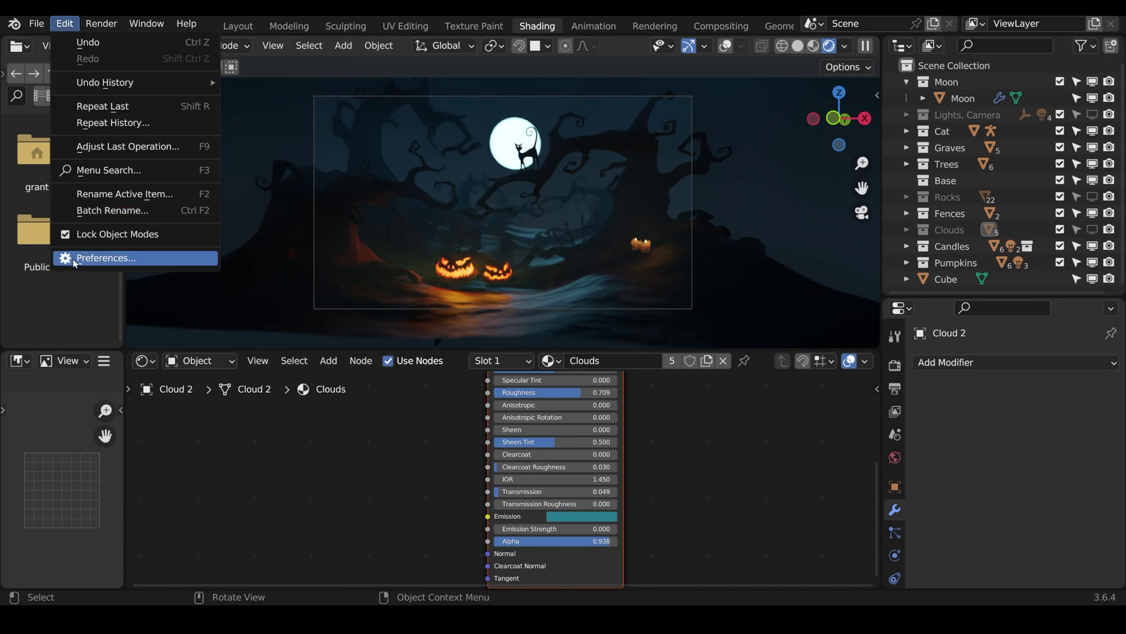
click(100, 257)
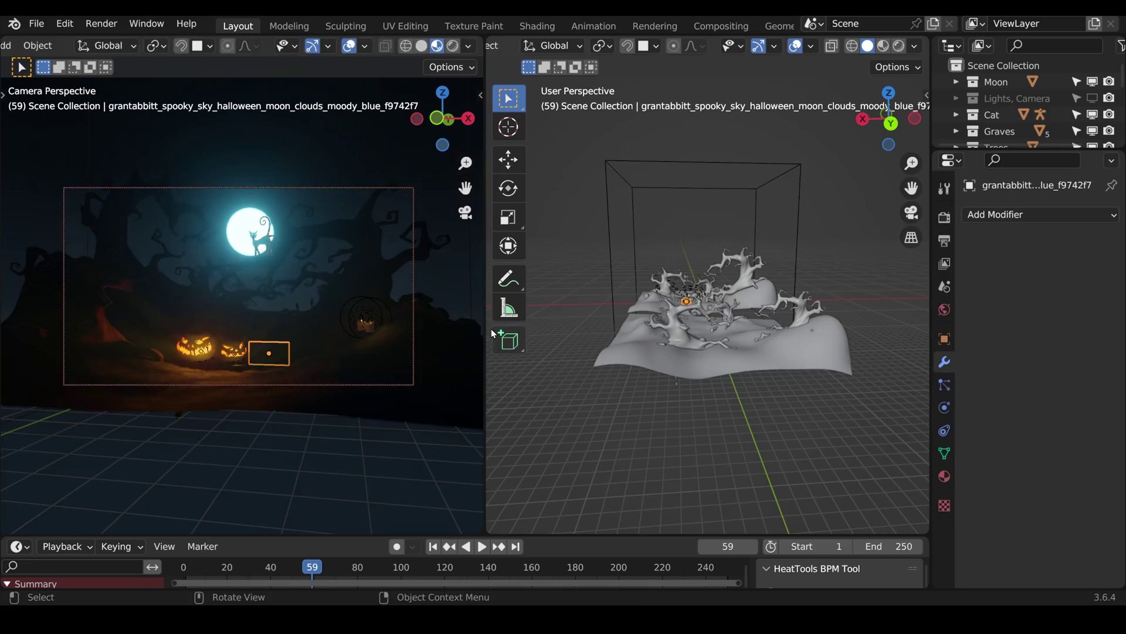
key(g)
click(871, 314)
middle_drag(871, 314, 636, 387)
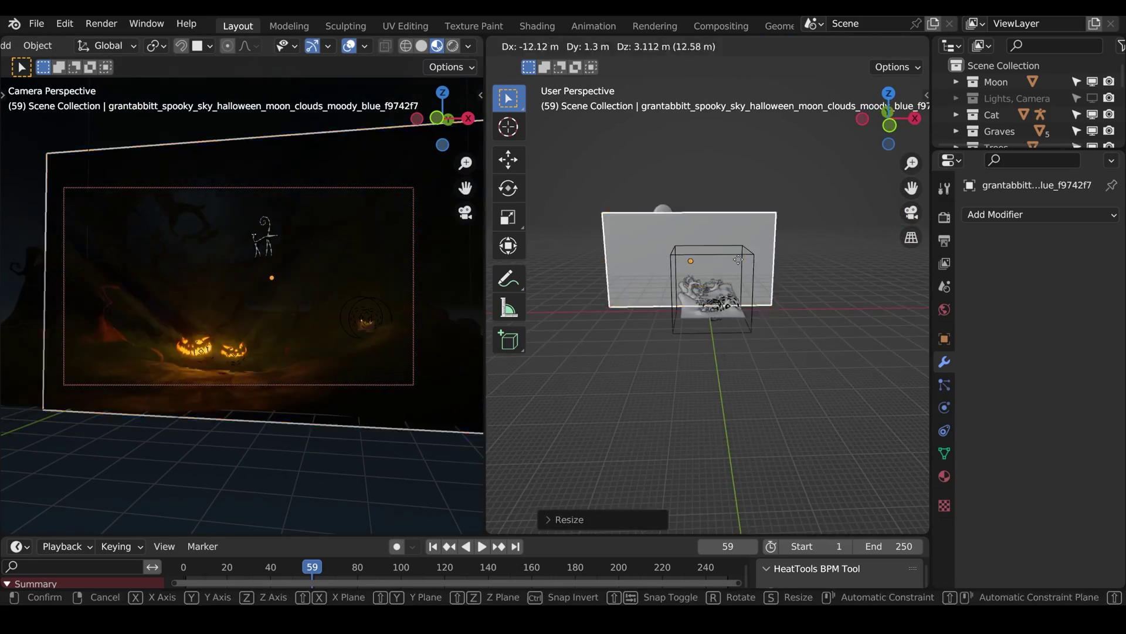
Step: Move the moon along Y, enlarge the sky plane, and delete the old sky image plane
key(g)
key(y)
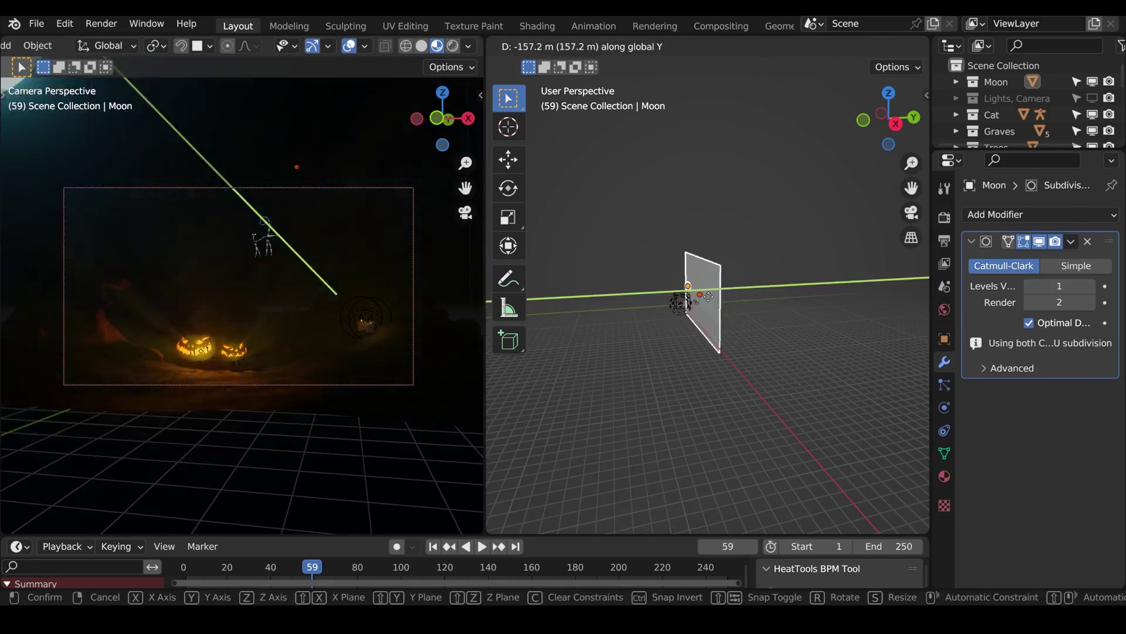
click(708, 296)
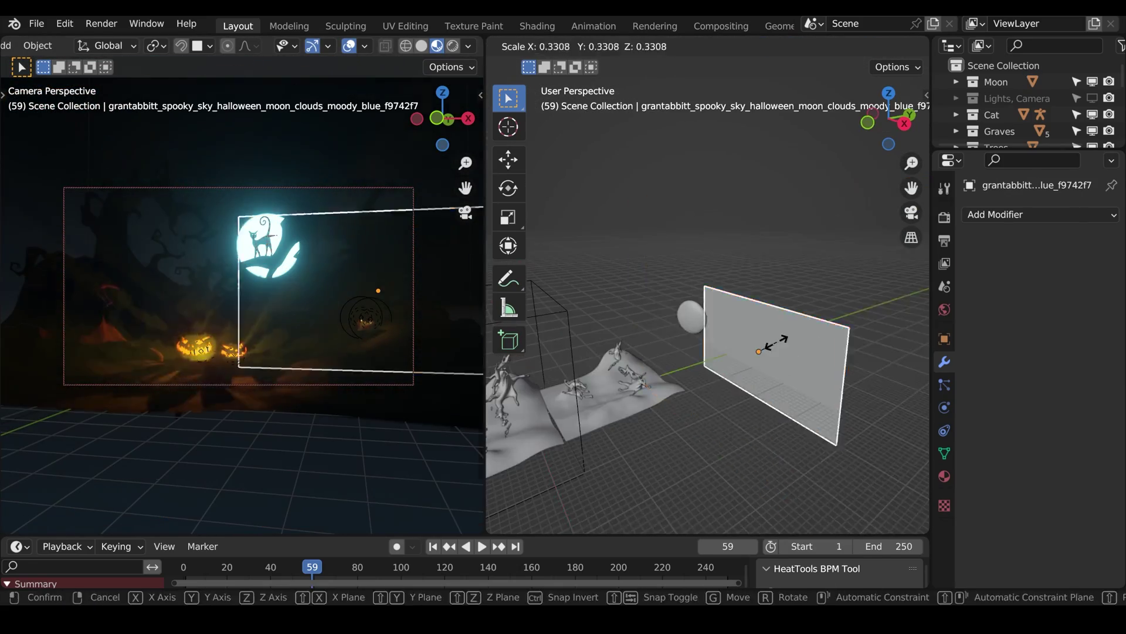
click(758, 293)
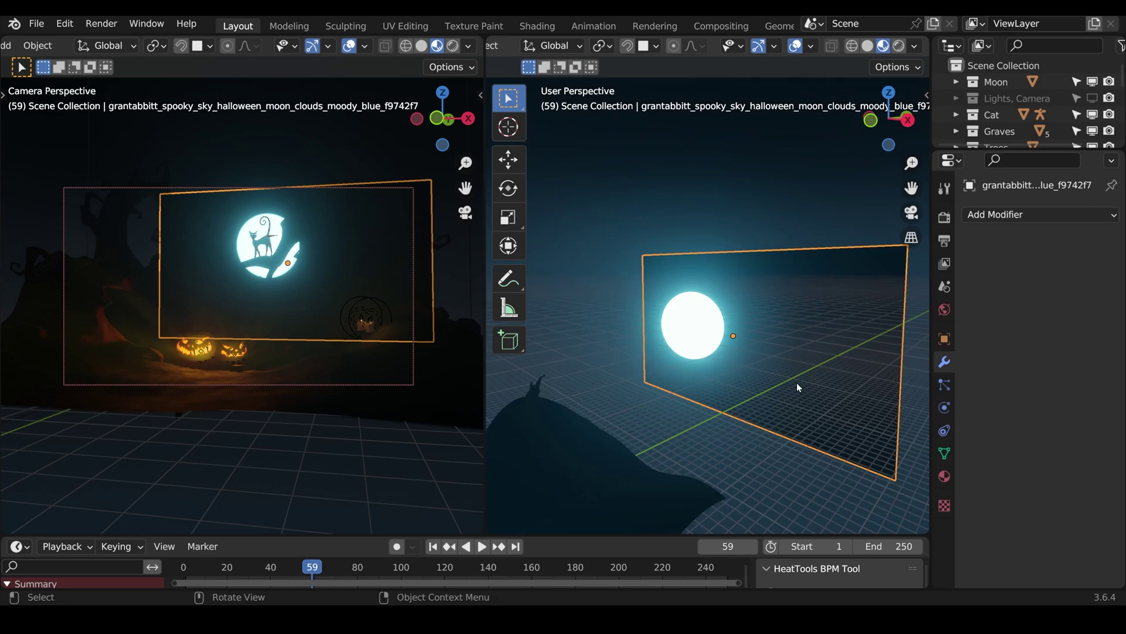
key(Delete)
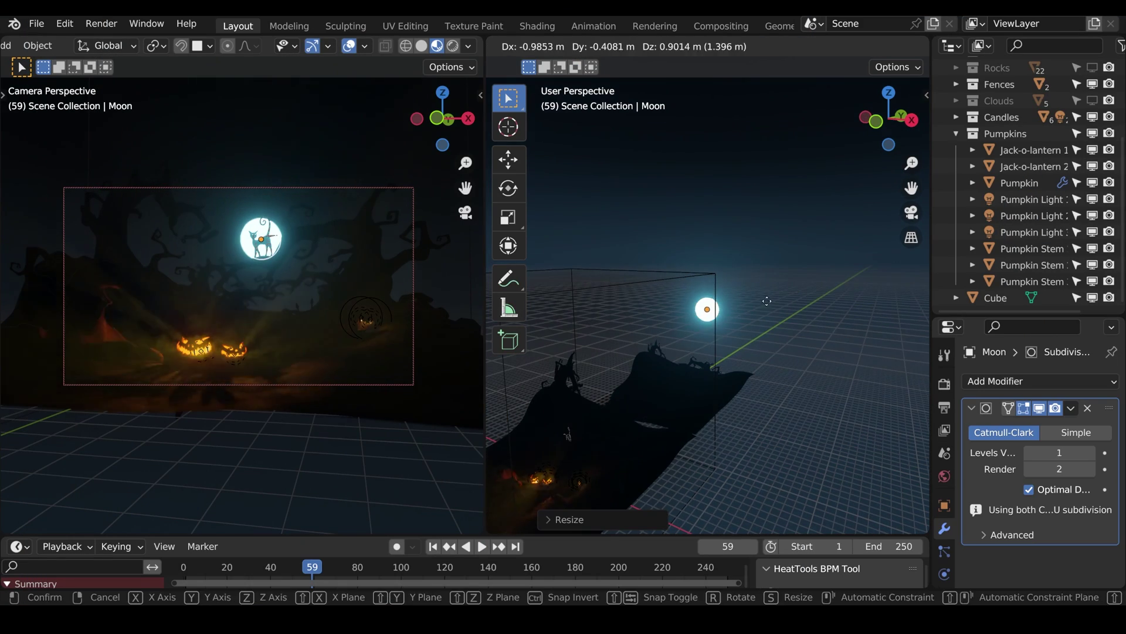
Step: Import the sky image as a plane, then scale and move it behind the scene
key(shift+a)
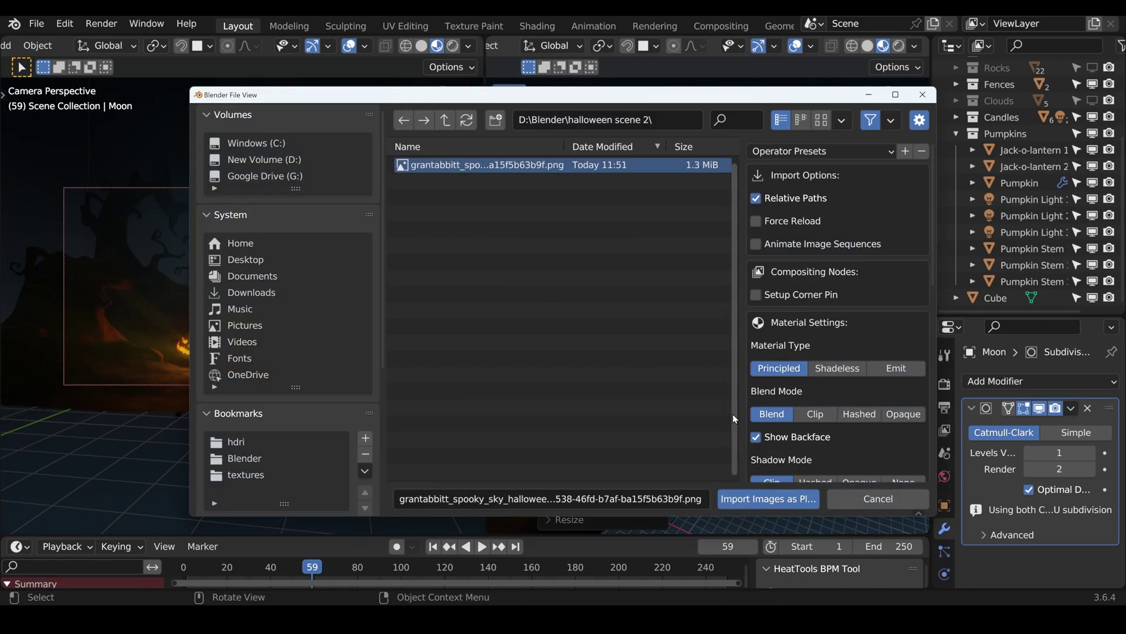
click(736, 423)
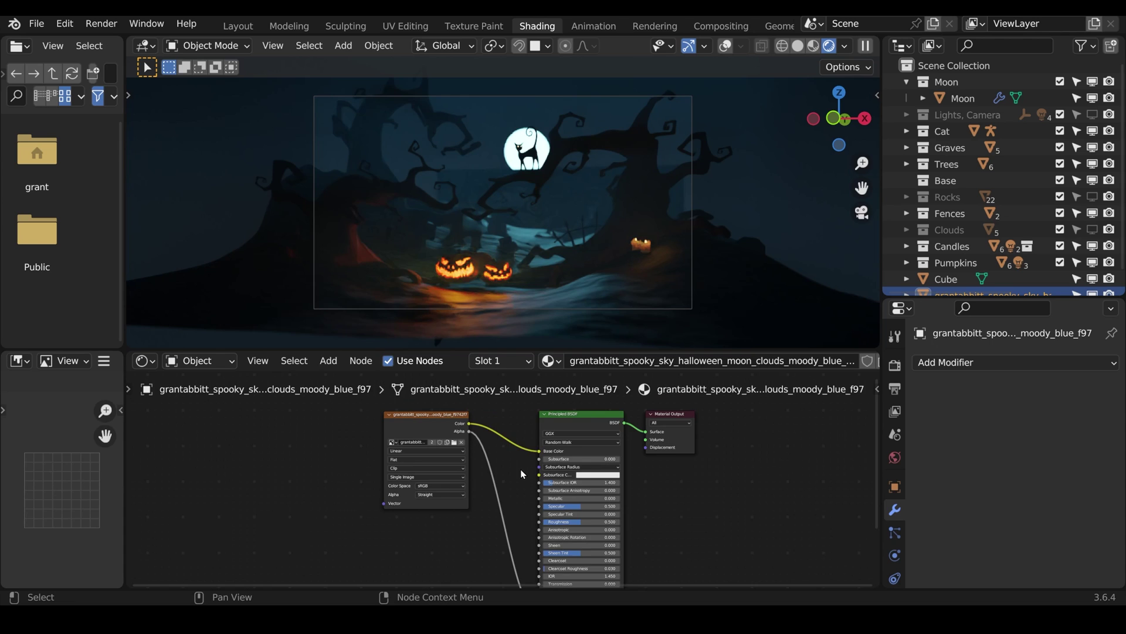
drag(520, 352, 519, 319)
key(g)
click(677, 154)
key(s)
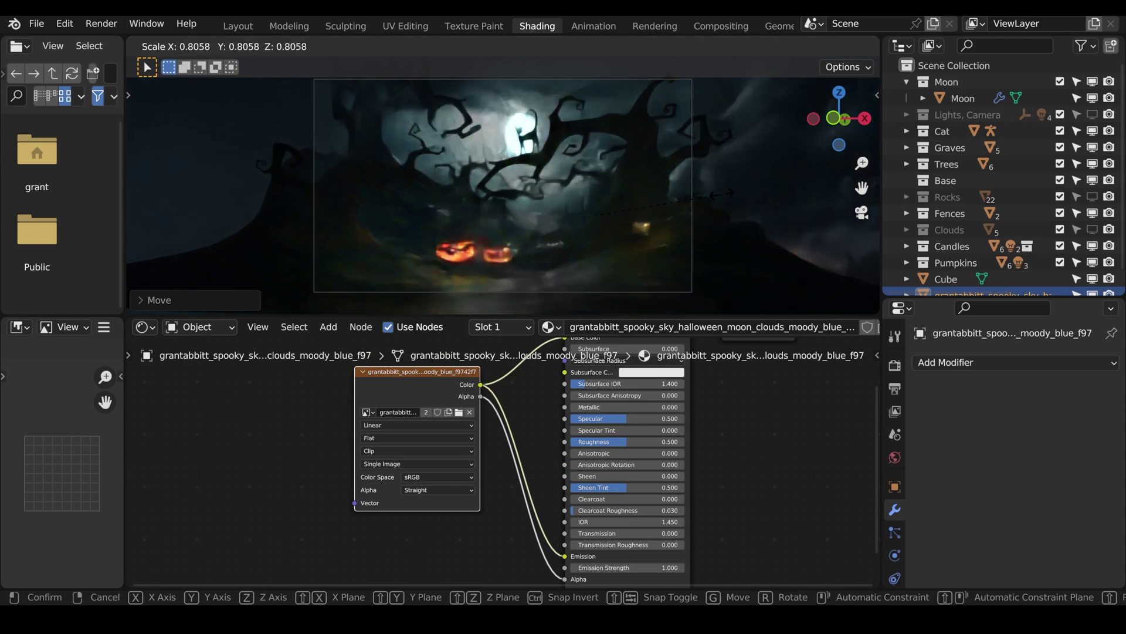
click(721, 182)
key(g)
click(733, 220)
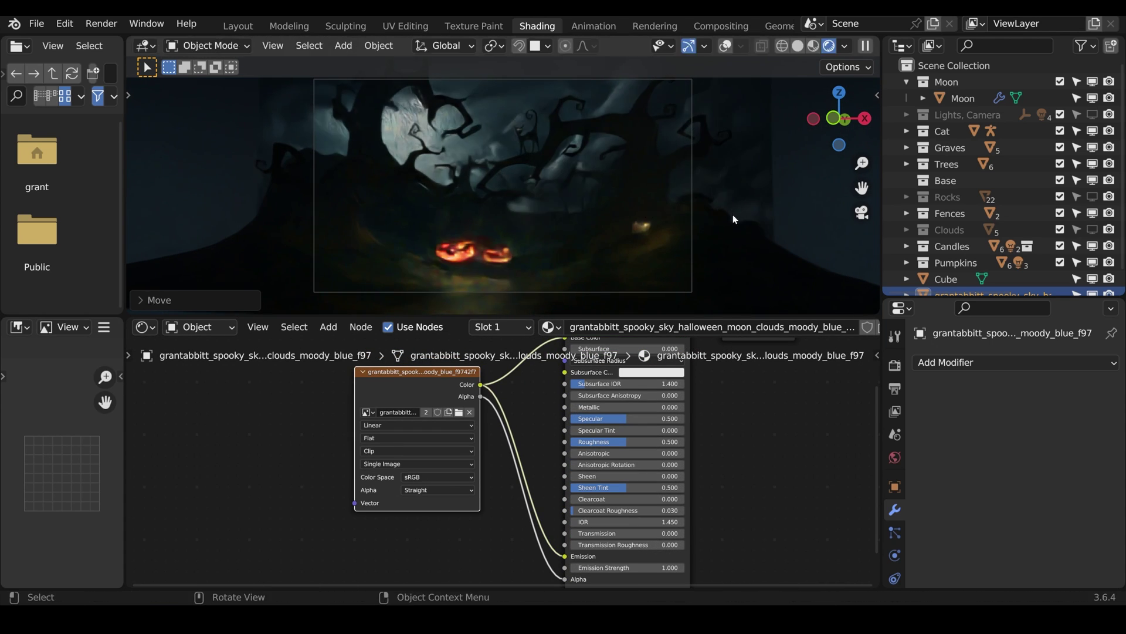
Step: Add Texture Coordinate and Mapping nodes to the sky texture and rescale the backdrop
key(ctrl+t)
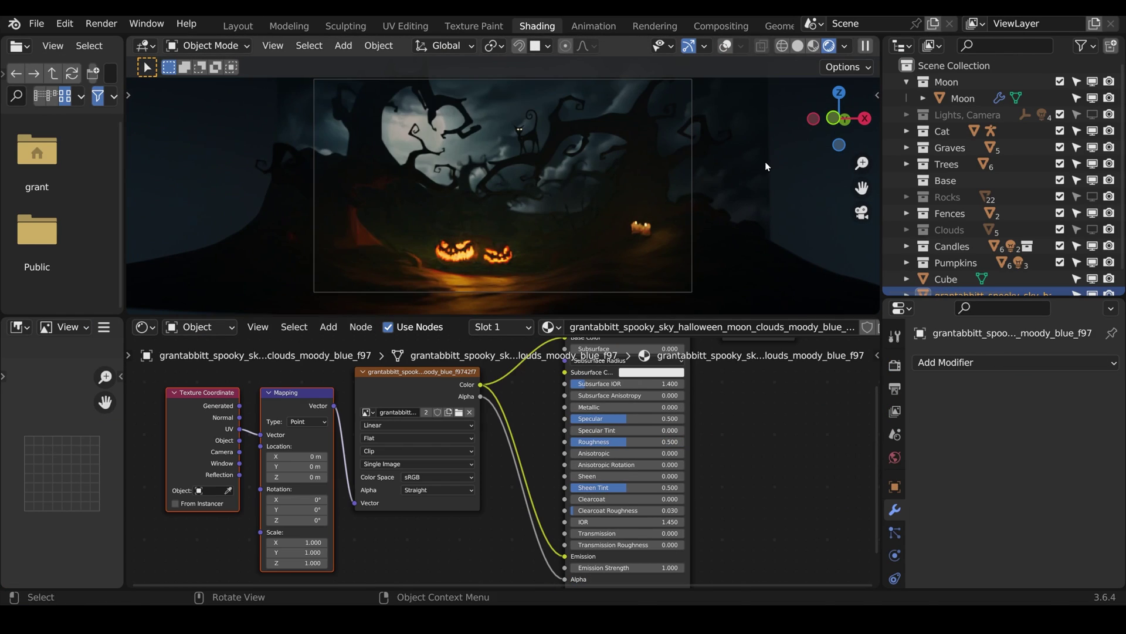
key(s)
click(829, 238)
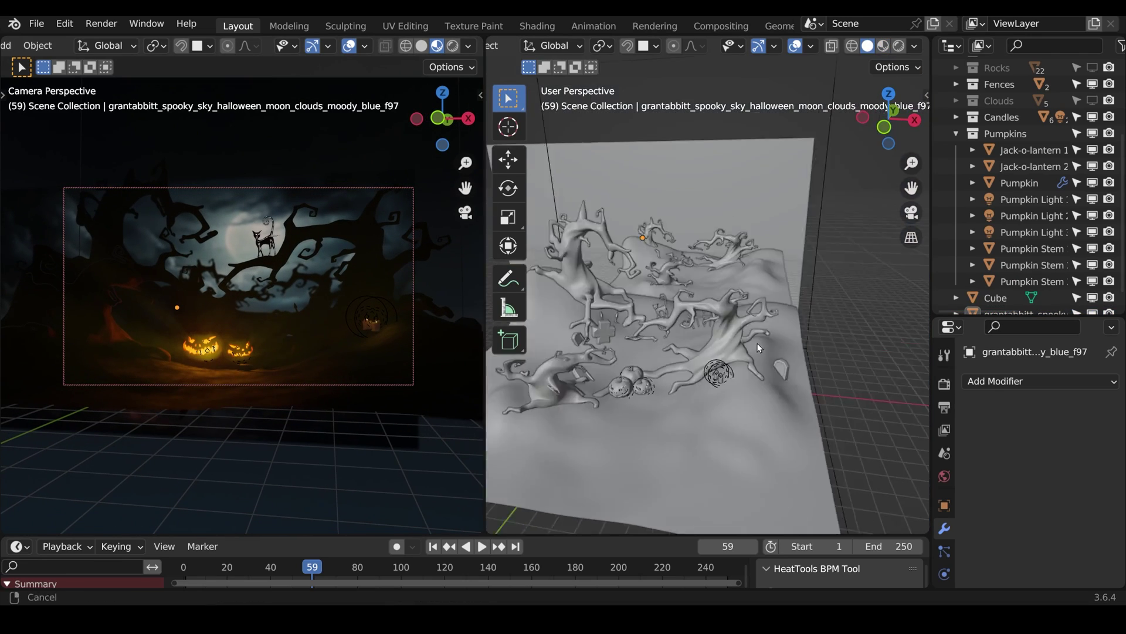
Step: Loop-cut Grave 3, then reposition Pumpkin Light 1 and Pumpkin Light 2
click(678, 396)
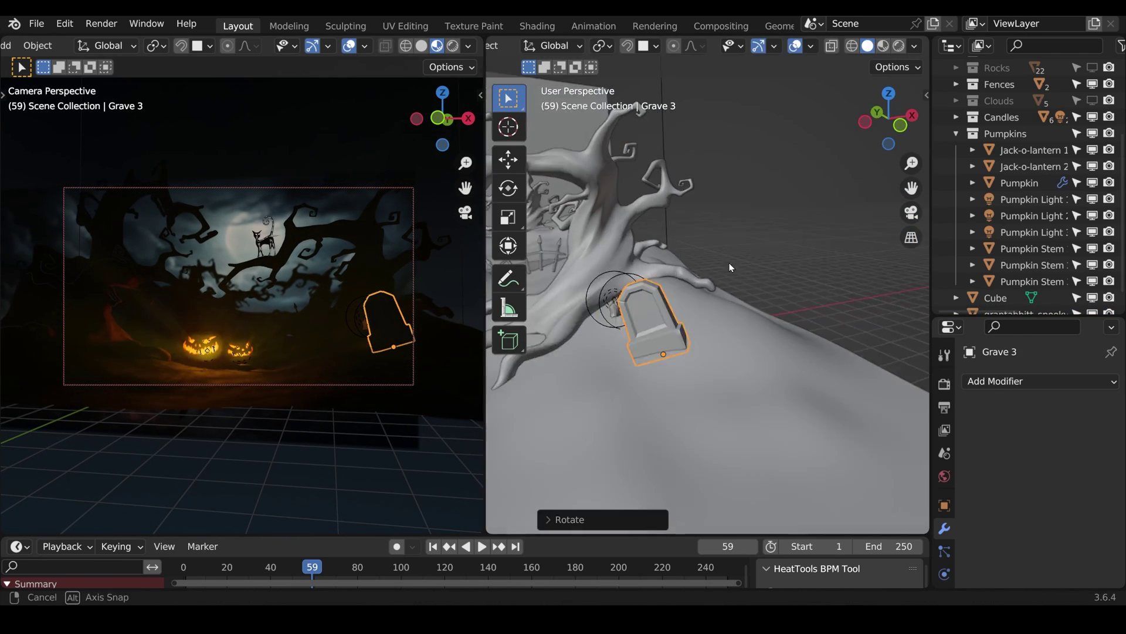
key(ctrl+r)
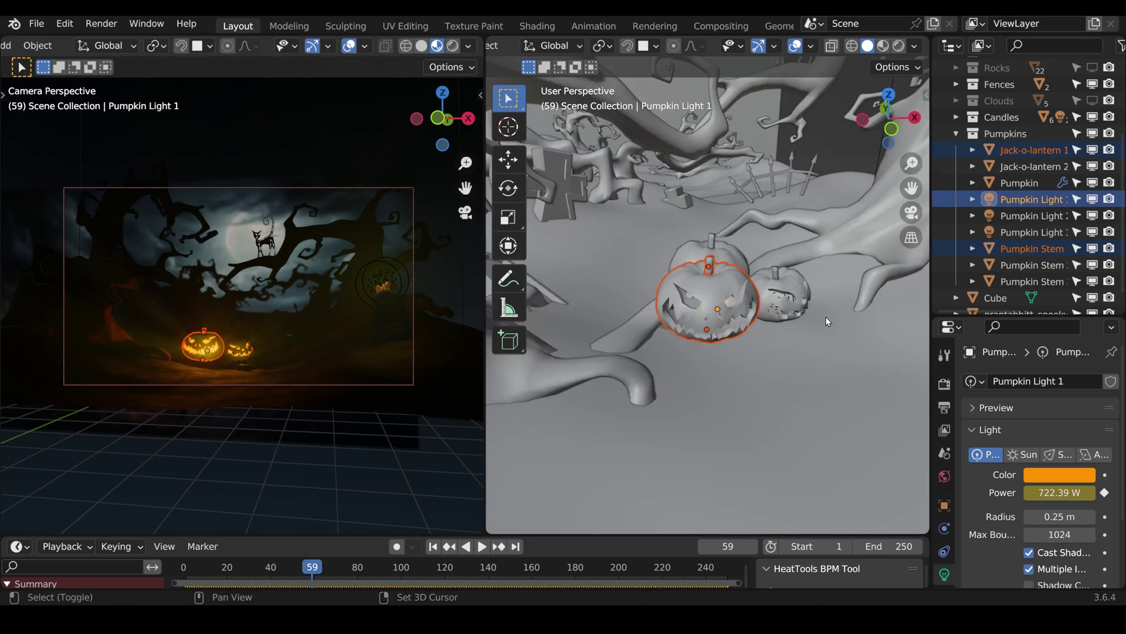
key(g)
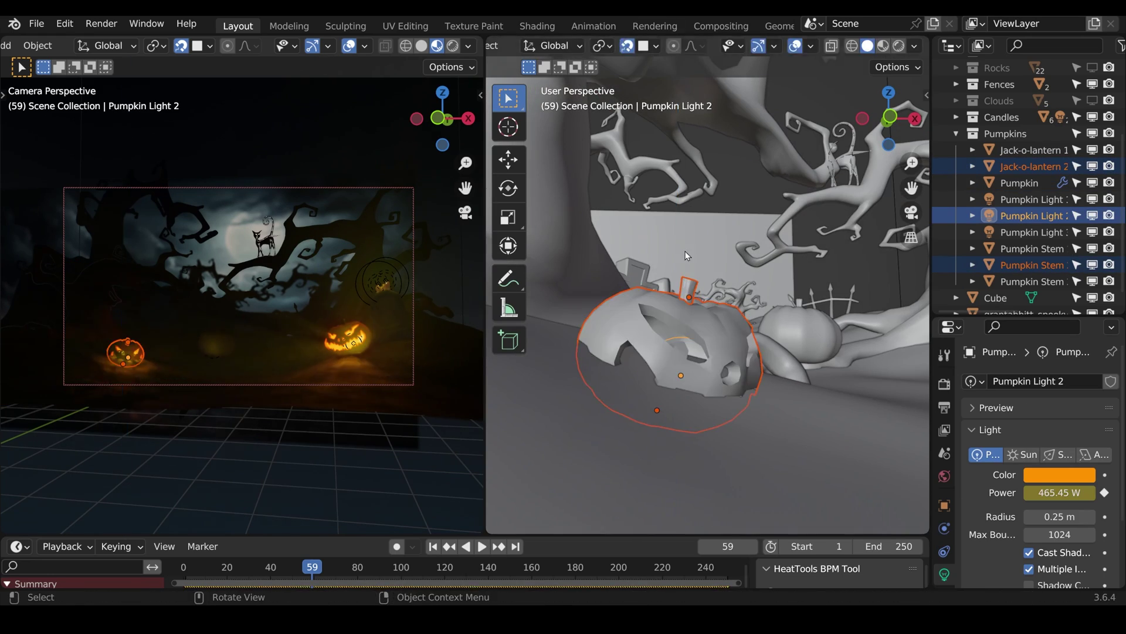
key(g)
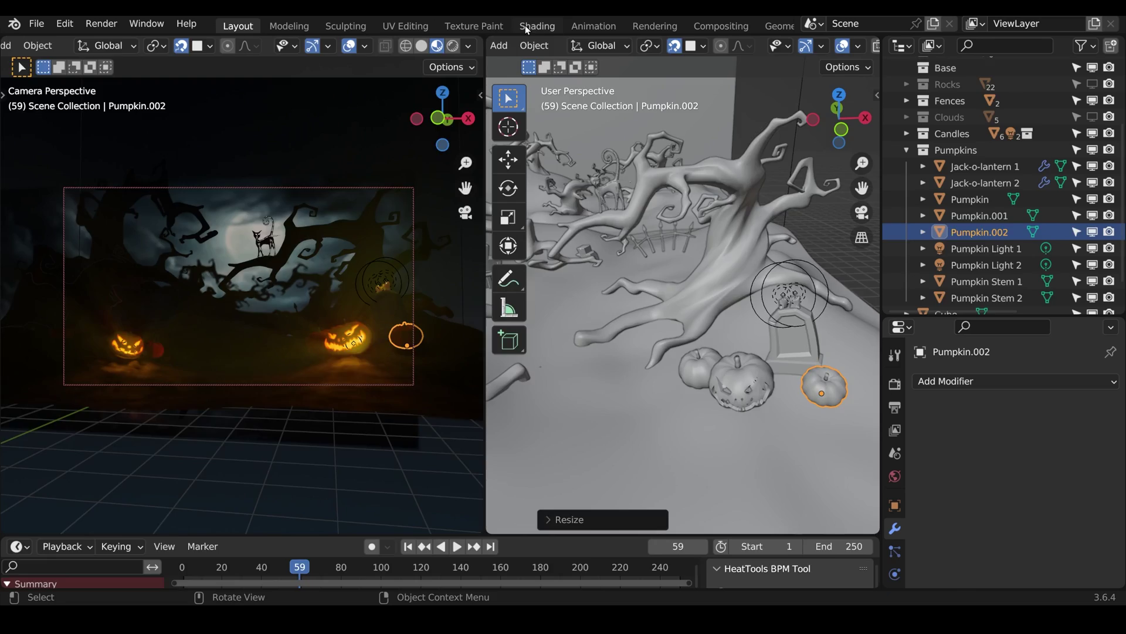
Step: Drag the World Background Strength down to 0.010 in the Shading workspace
click(537, 26)
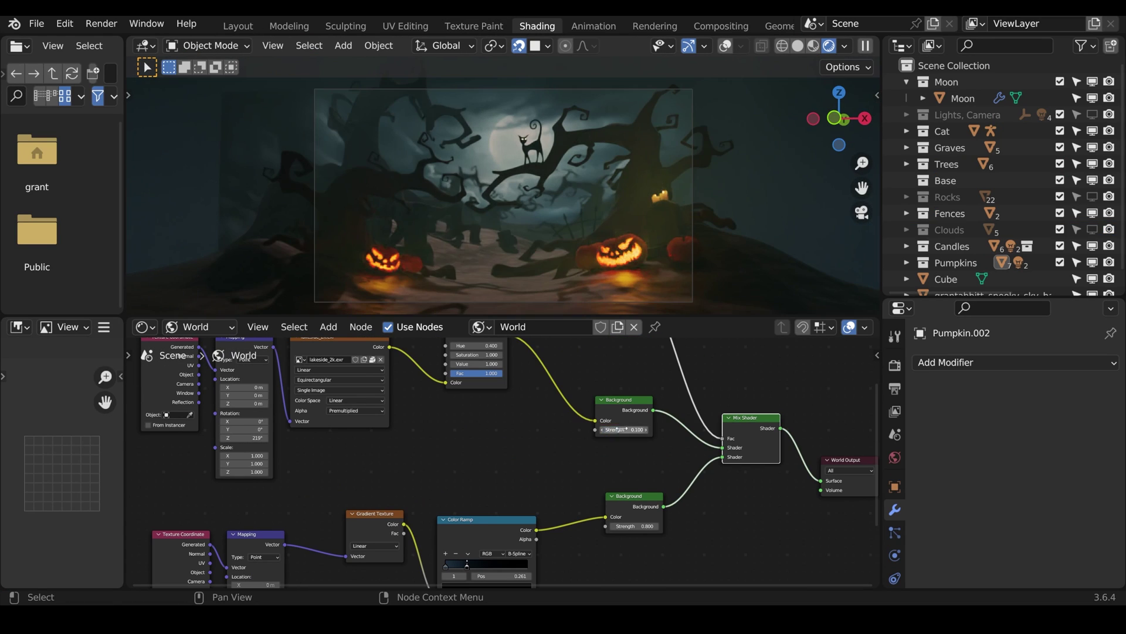
drag(616, 429, 604, 429)
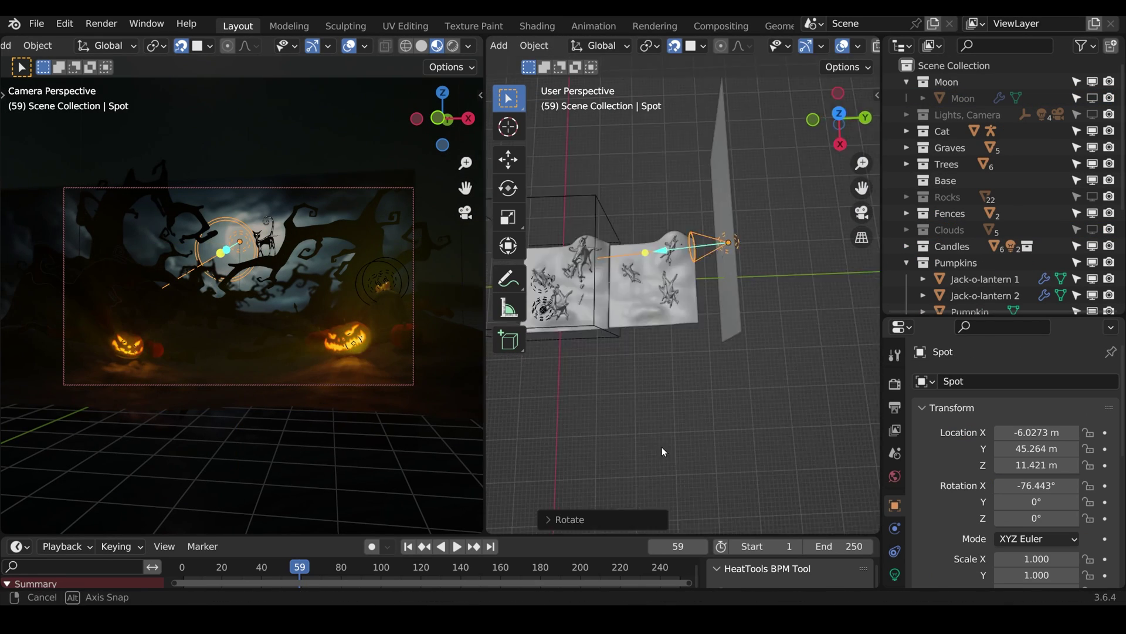
Step: Enlarge the new spot light and set its power to 10000 W
alt+middle_drag(742, 352, 748, 373)
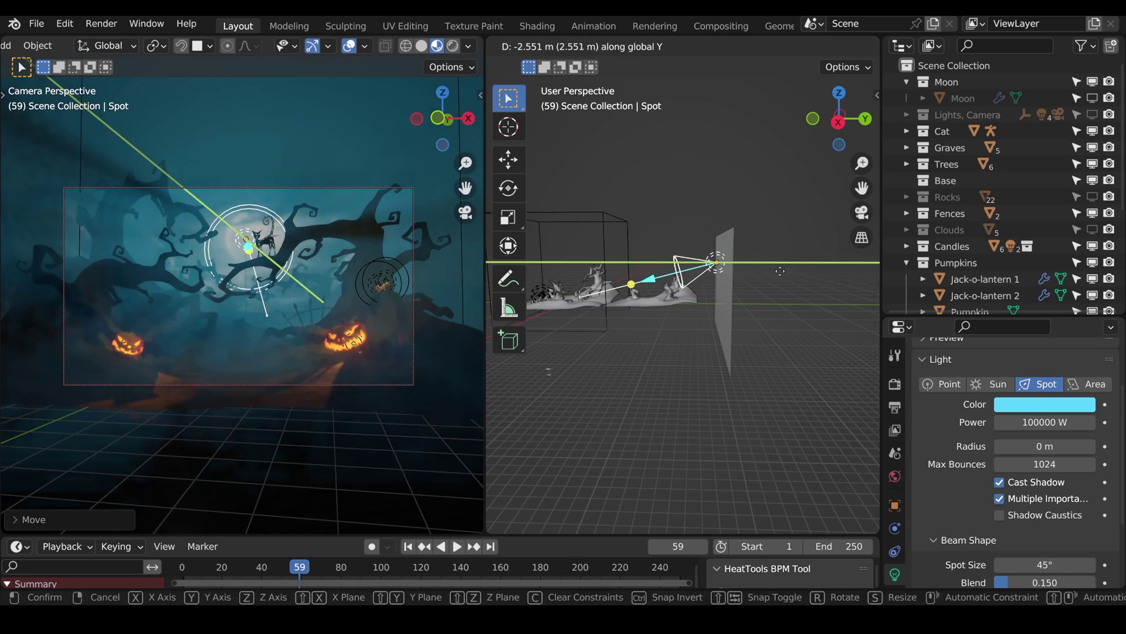
click(720, 295)
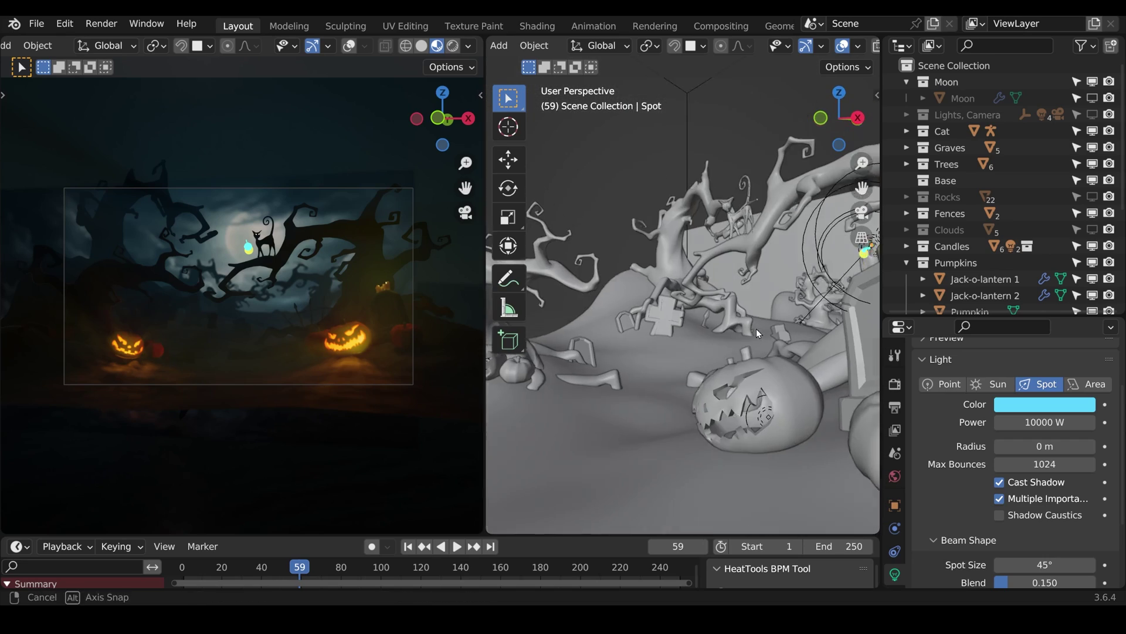
Step: Duplicate the jack-o'-lantern and parent its pieces to a new Plain Axes empty
key(shift+d)
click(537, 378)
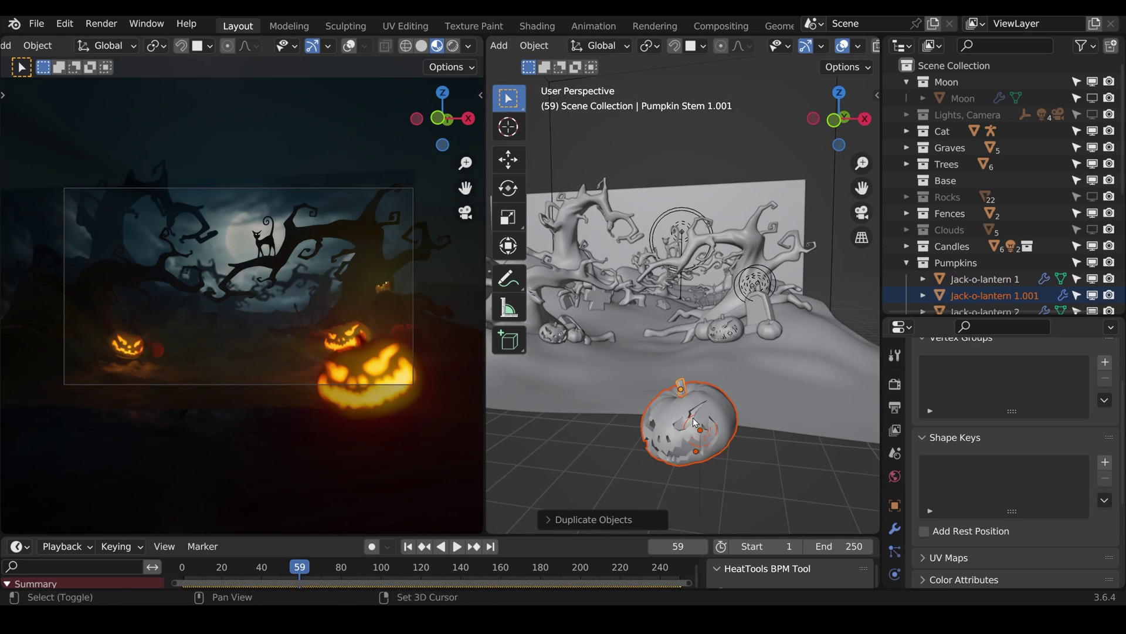
key(shift+a)
click(757, 353)
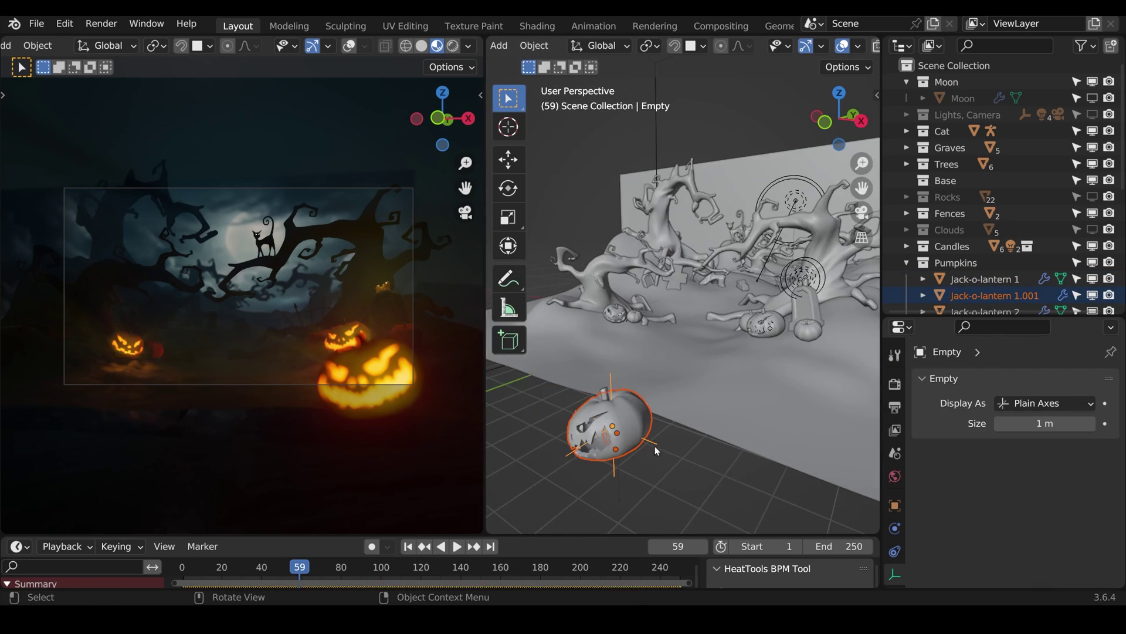
middle_drag(646, 329, 657, 324)
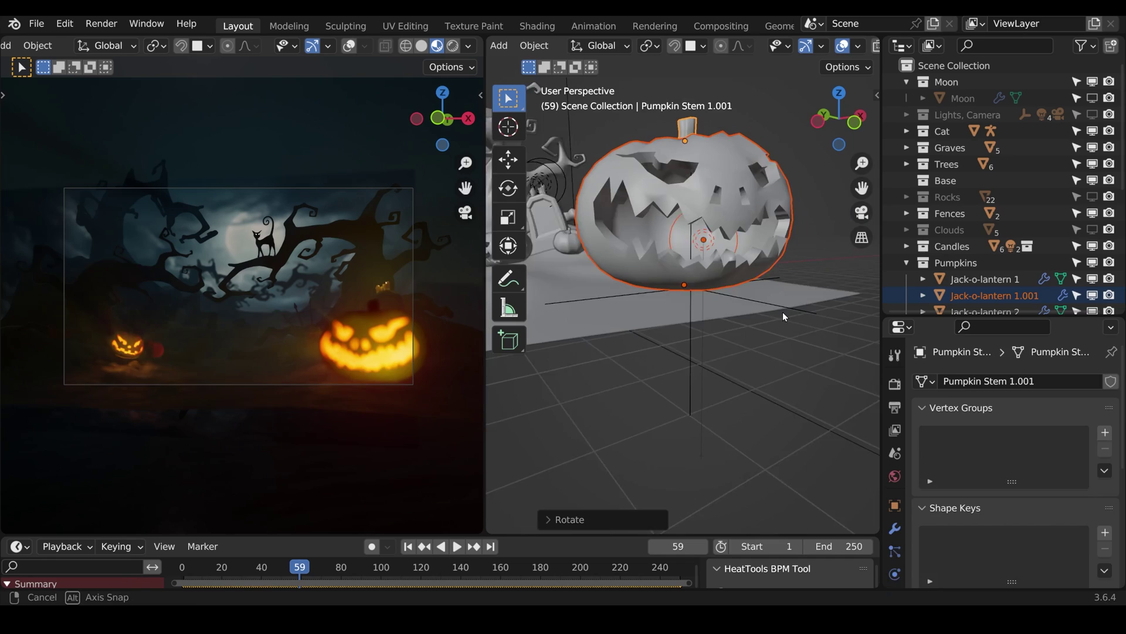
key(ctrl+p)
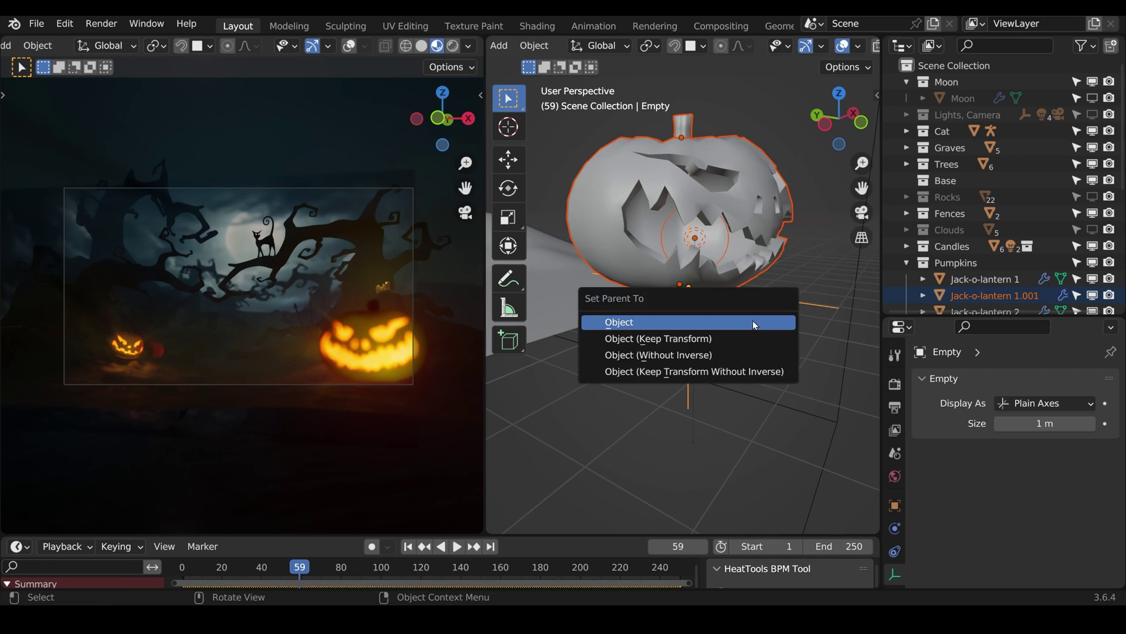
click(616, 322)
Step: Scale the empty to enlarge the pumpkin and snap it onto the ground
key(s)
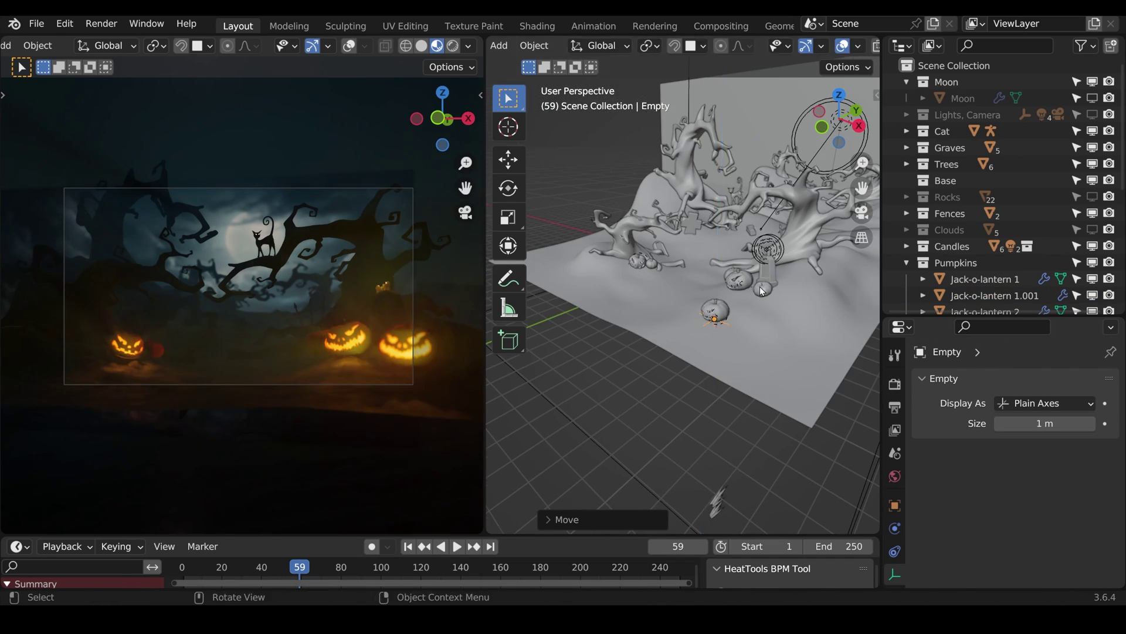
key(shift+Tab)
key(g)
key(Return)
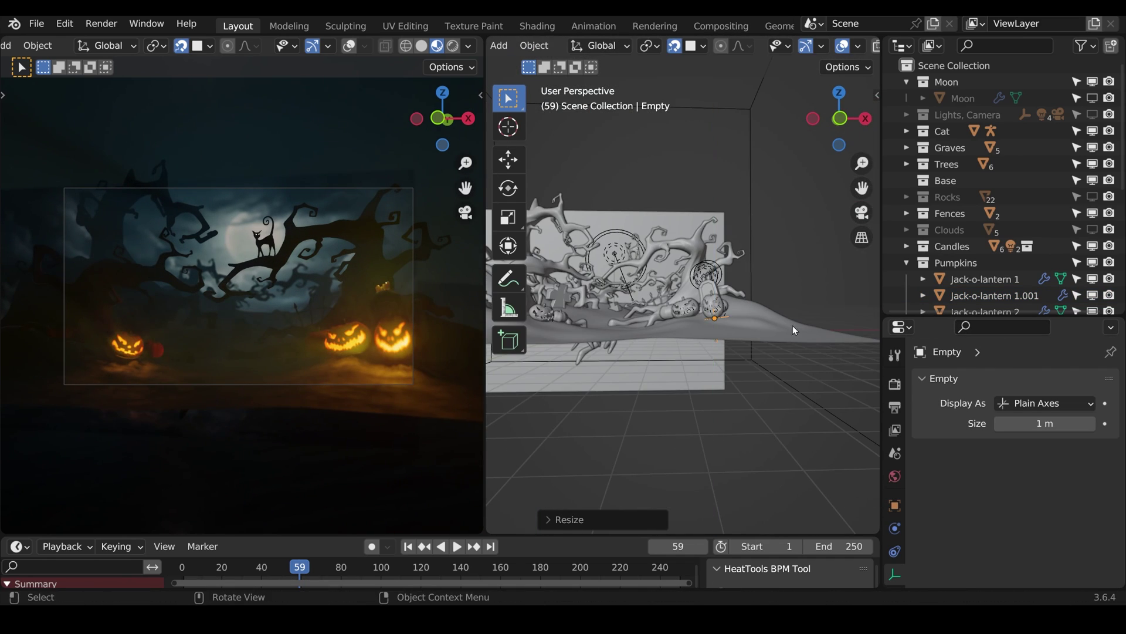
middle_drag(693, 315, 845, 474)
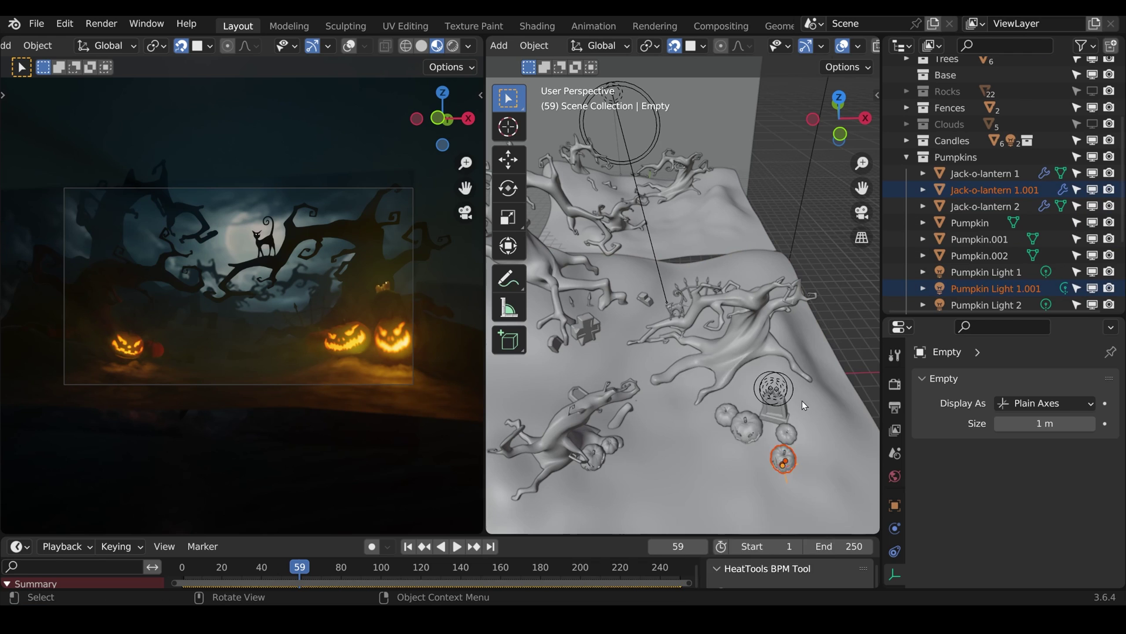
Step: Move the pumpkin into a new collection named 'pumpkin group'
key(BackSpace)
key(Return)
scroll(960, 197, down, 3)
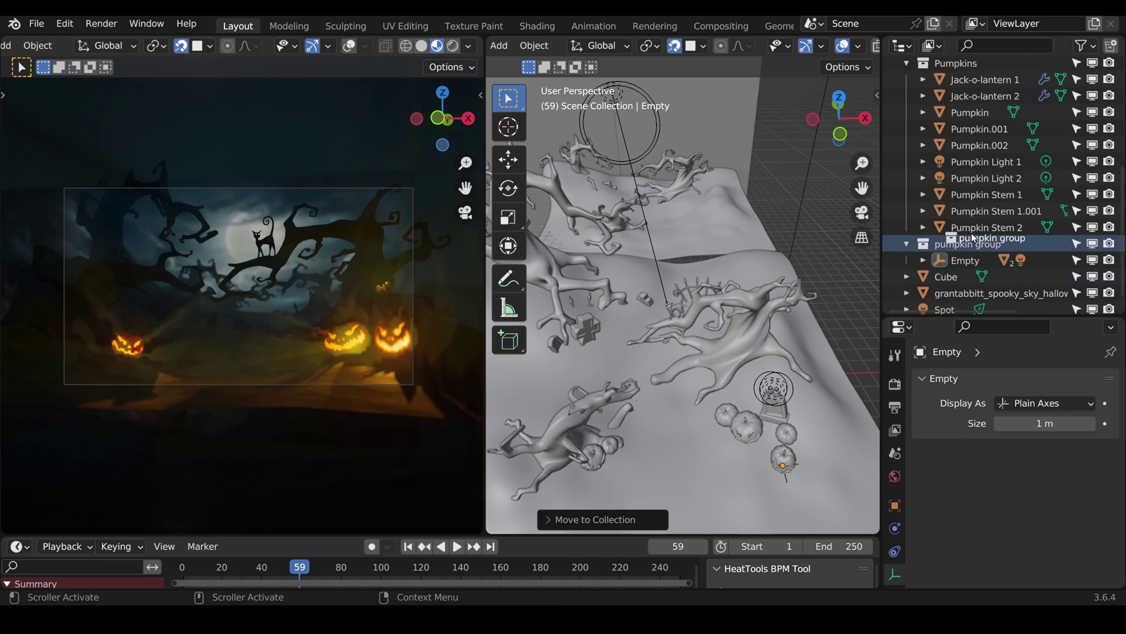
Step: Nest the pumpkin group inside the Pumpkins collection
drag(972, 237, 939, 276)
right_click(939, 282)
key(KP_7)
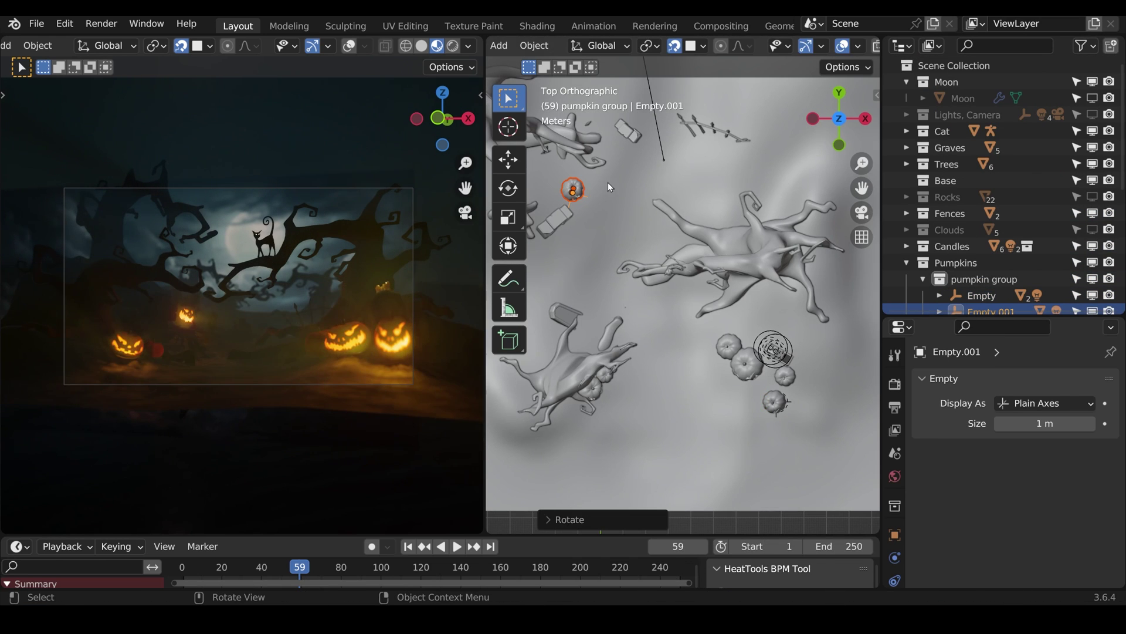
middle_drag(580, 254, 575, 303)
Step: Reposition Grave 1, raise Grave 2 vertically and move Grave 4, with snapping off
key(g)
click(674, 45)
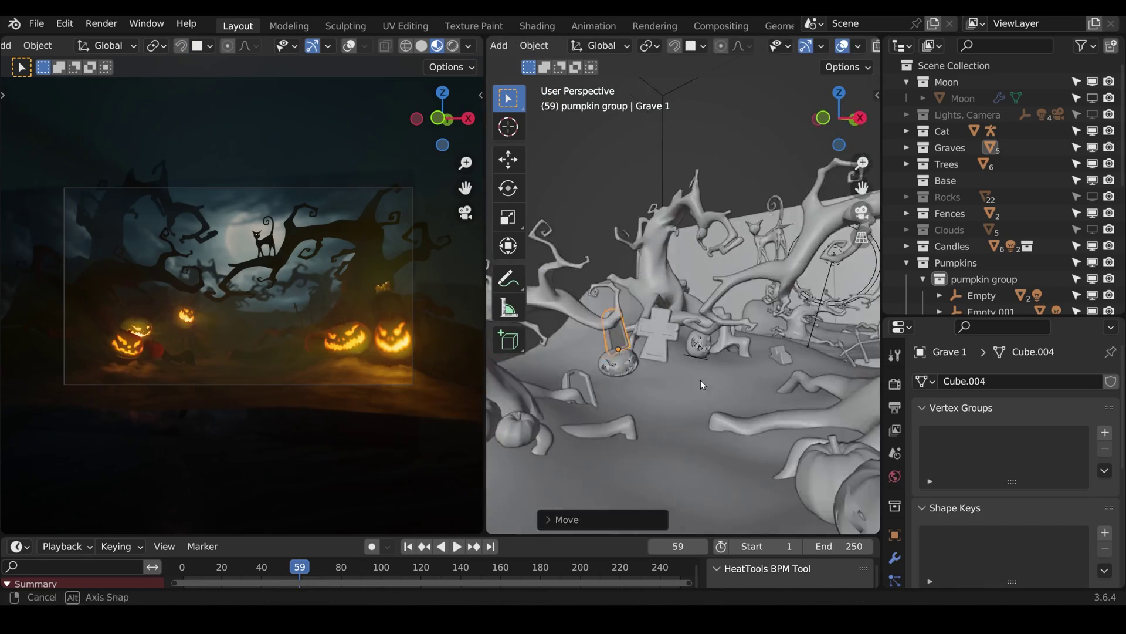
key(g)
key(z)
click(720, 366)
click(721, 365)
middle_drag(721, 365, 632, 332)
click(645, 347)
key(g)
click(640, 341)
key(g)
click(646, 323)
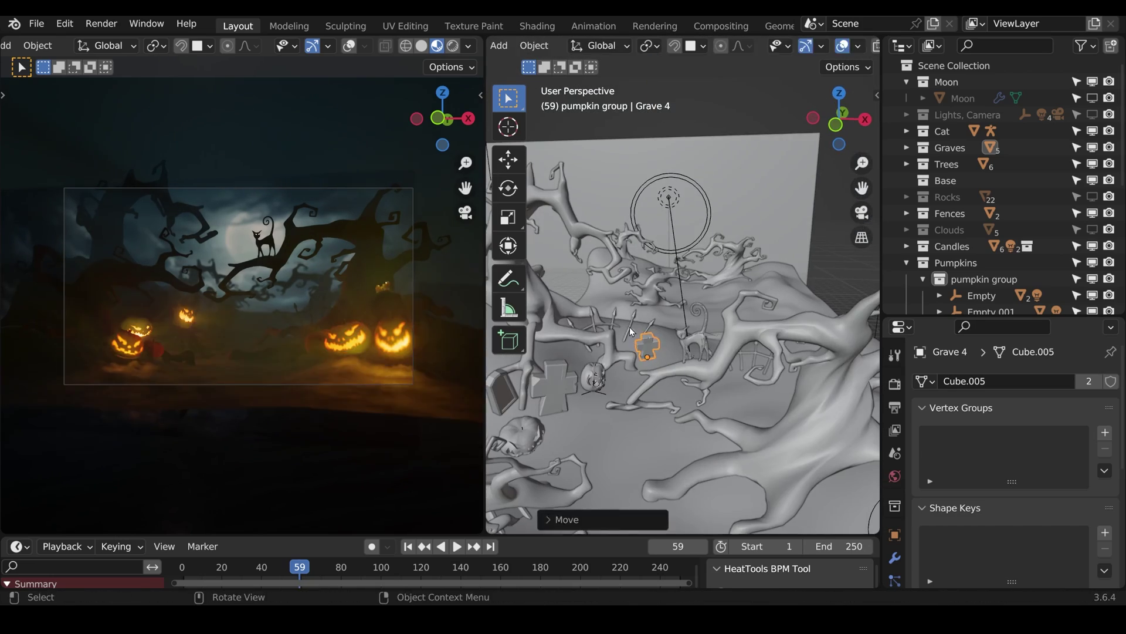
Step: Duplicate a fence piece and place the copy along the fence line
middle_drag(861, 391, 586, 415)
click(585, 415)
key(shift+d)
key(s)
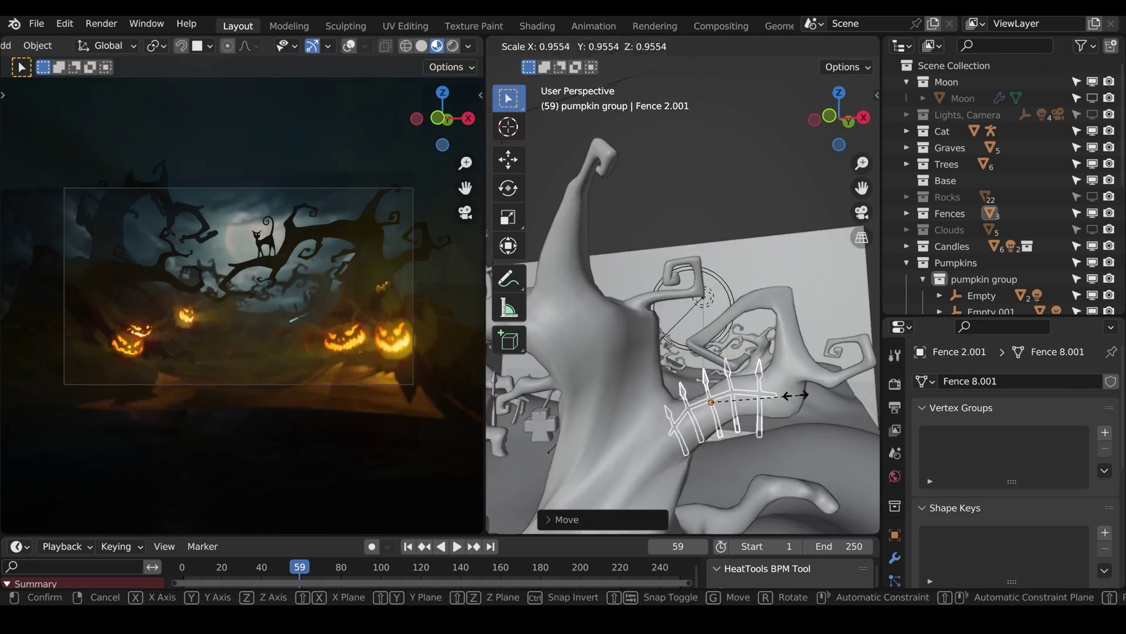
key(g)
click(697, 457)
middle_drag(697, 457, 732, 334)
click(732, 334)
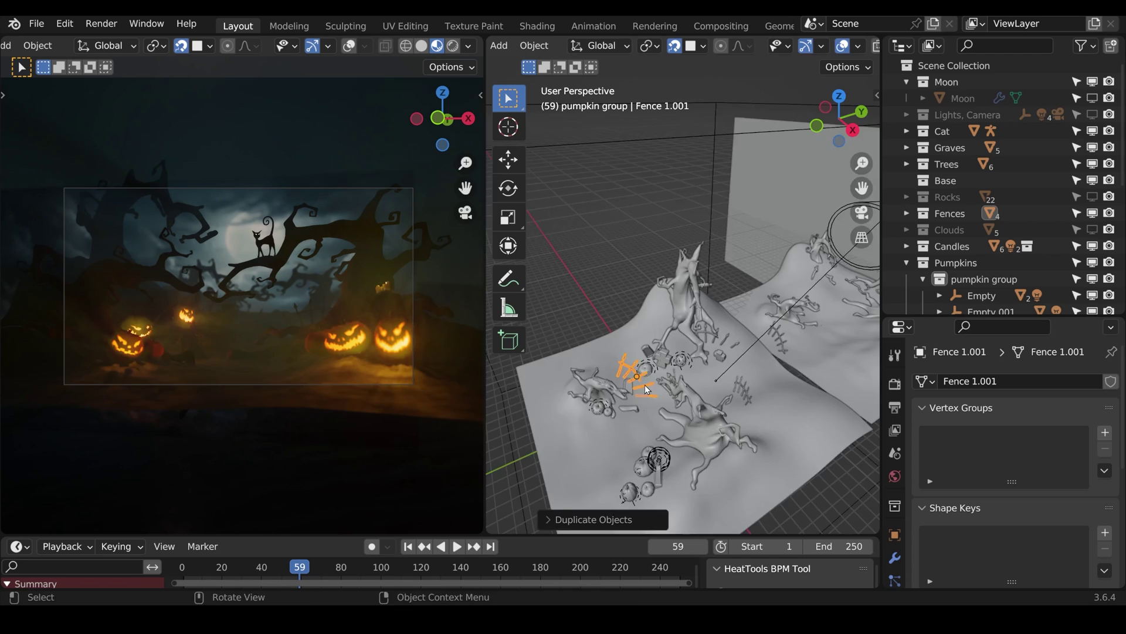
Step: Turn off snapping, collapse the pumpkin group and rotate the chosen pumpkin
key(shift+Tab)
middle_drag(647, 389, 621, 361)
scroll(646, 376, up, 5)
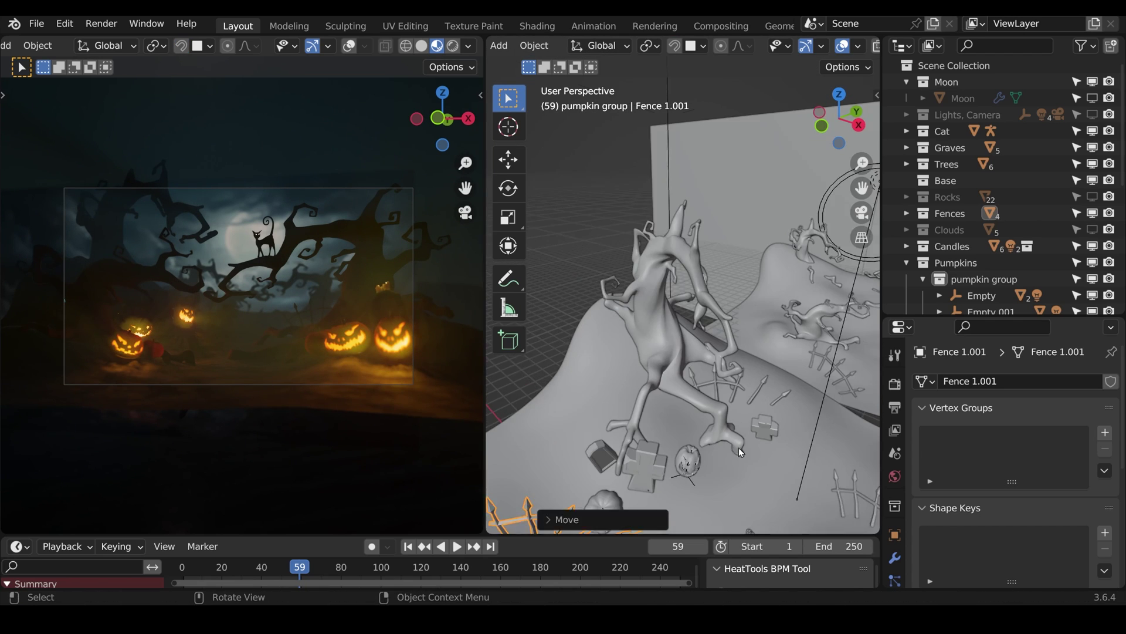
click(924, 281)
middle_drag(675, 264, 682, 339)
key(KP_Decimal)
key(r)
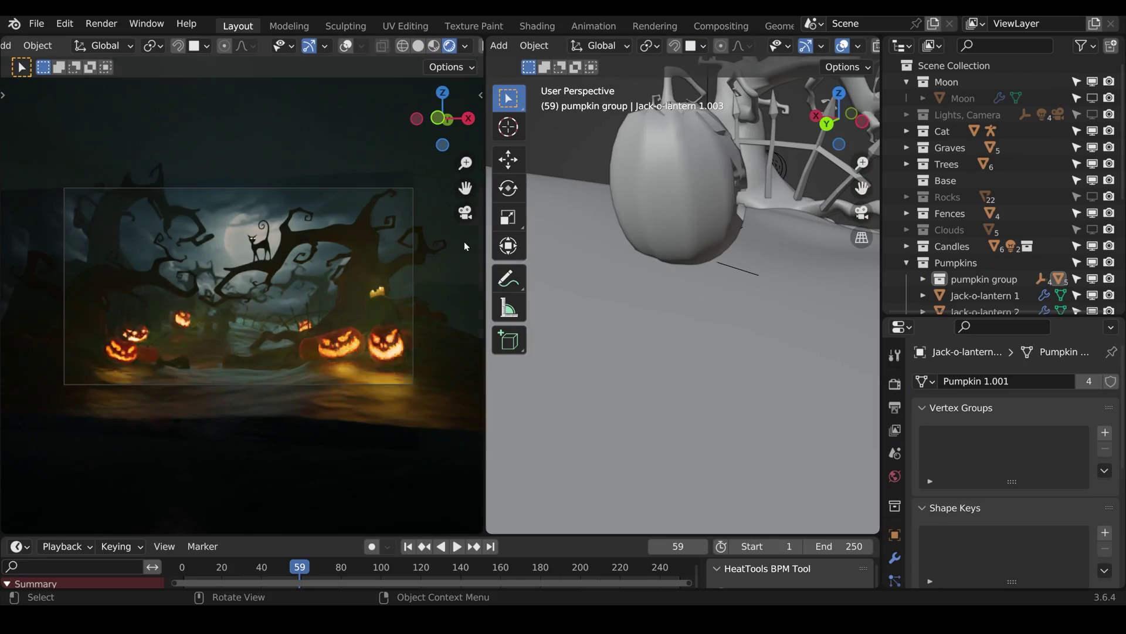
Step: Place a linked copy of the pumpkin and its light beside the original
drag(667, 347, 748, 395)
middle_drag(777, 296, 804, 252)
click(636, 355)
key(alt+d)
click(674, 305)
key(shift+Tab)
Step: Duplicate a tree and place the copy in the scene
click(804, 253)
key(shift+Tab)
key(shift+d)
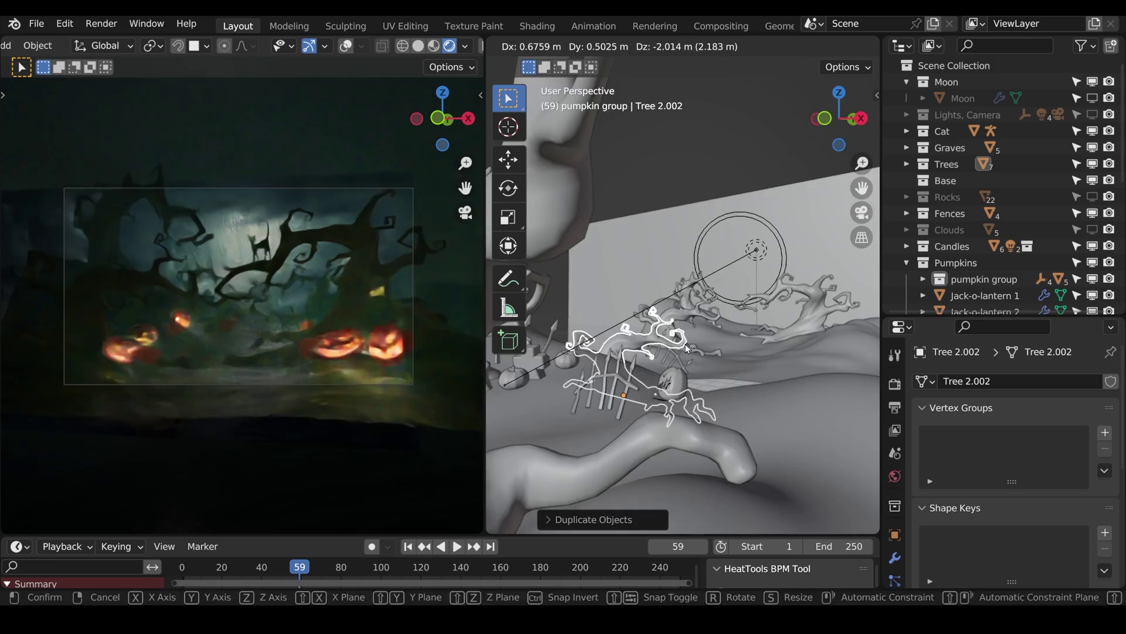
click(754, 339)
Step: Duplicate the candles and their light near the tree twice, placing both sets
middle_drag(754, 339, 821, 347)
click(793, 392)
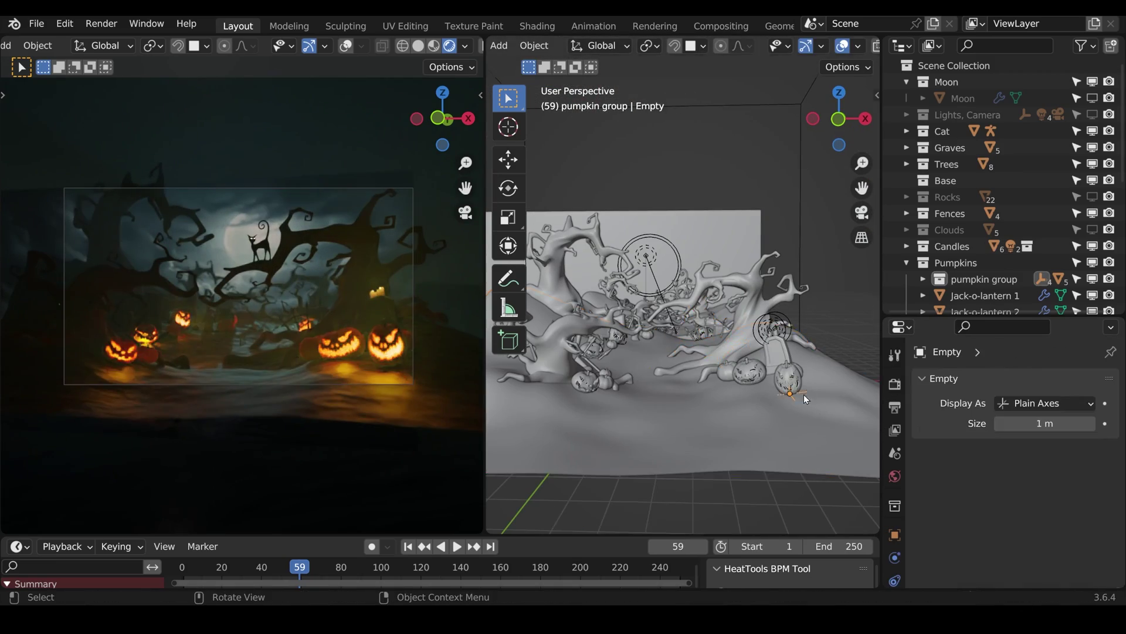
scroll(793, 392, up, 4)
middle_drag(793, 392, 675, 363)
click(672, 355)
key(shift+d)
click(702, 439)
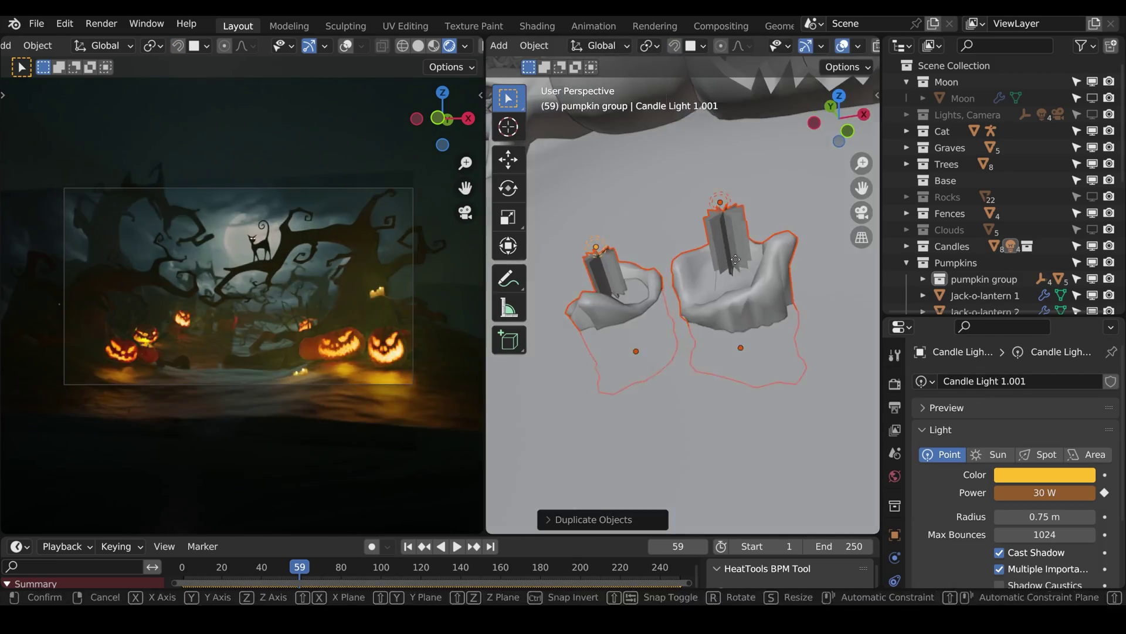
middle_drag(702, 439, 675, 329)
key(shift+Tab)
key(shift+d)
click(666, 308)
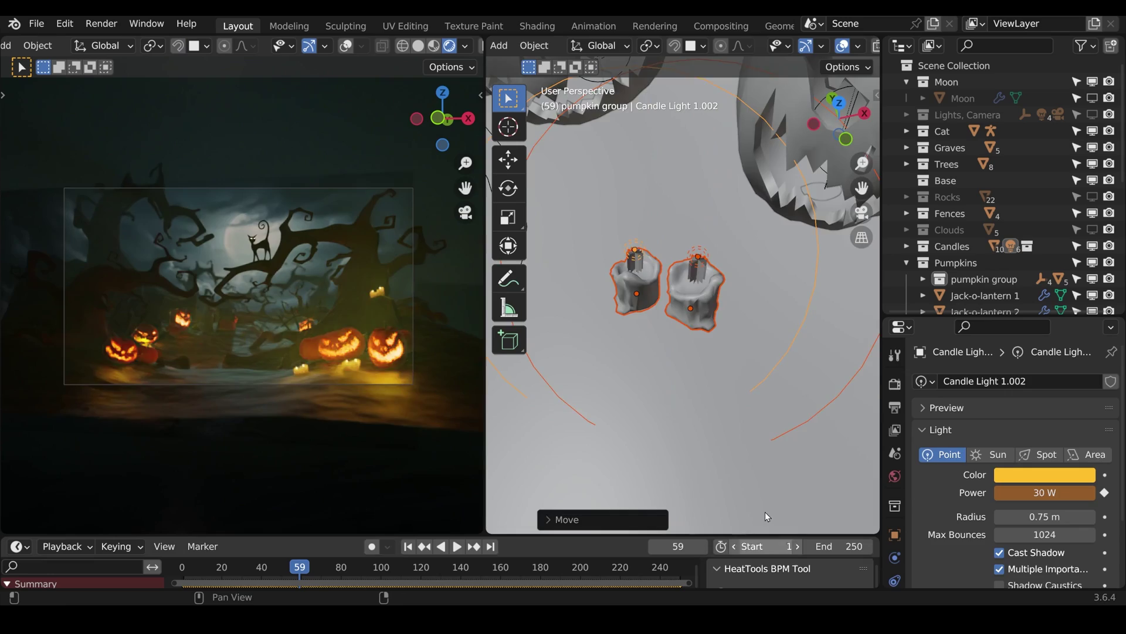
Step: Position a candle base and duplicate three more candles into place
key(alt+d)
middle_drag(727, 465, 816, 326)
click(671, 297)
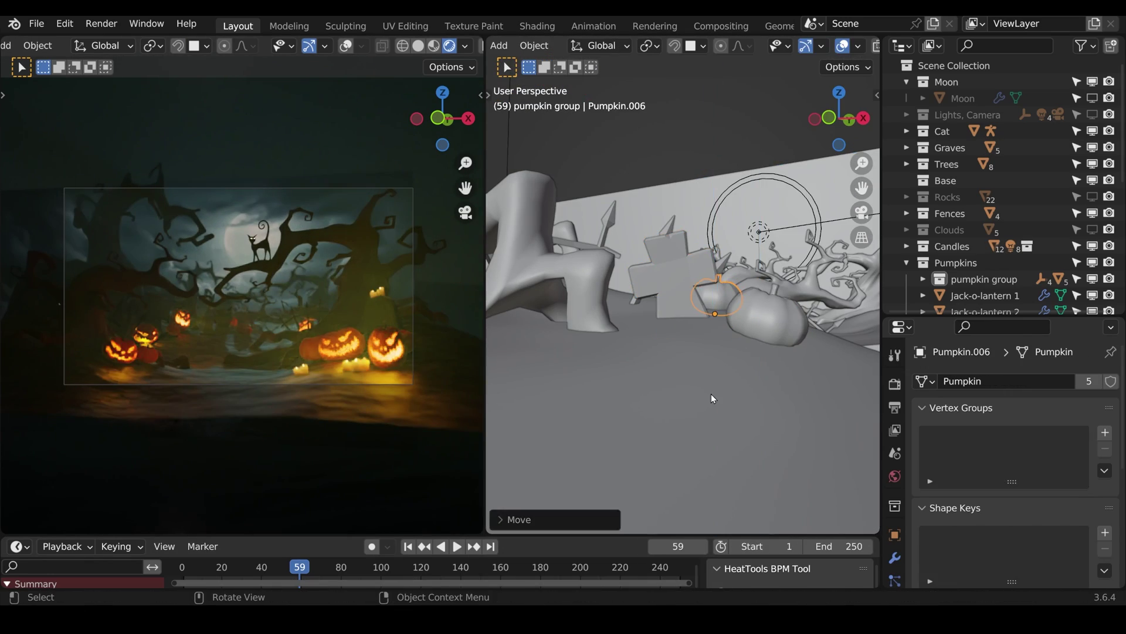
middle_drag(713, 399, 584, 465)
click(584, 465)
key(shift+d)
click(707, 289)
Step: Resize the left candle base and save the file
middle_drag(707, 289, 690, 250)
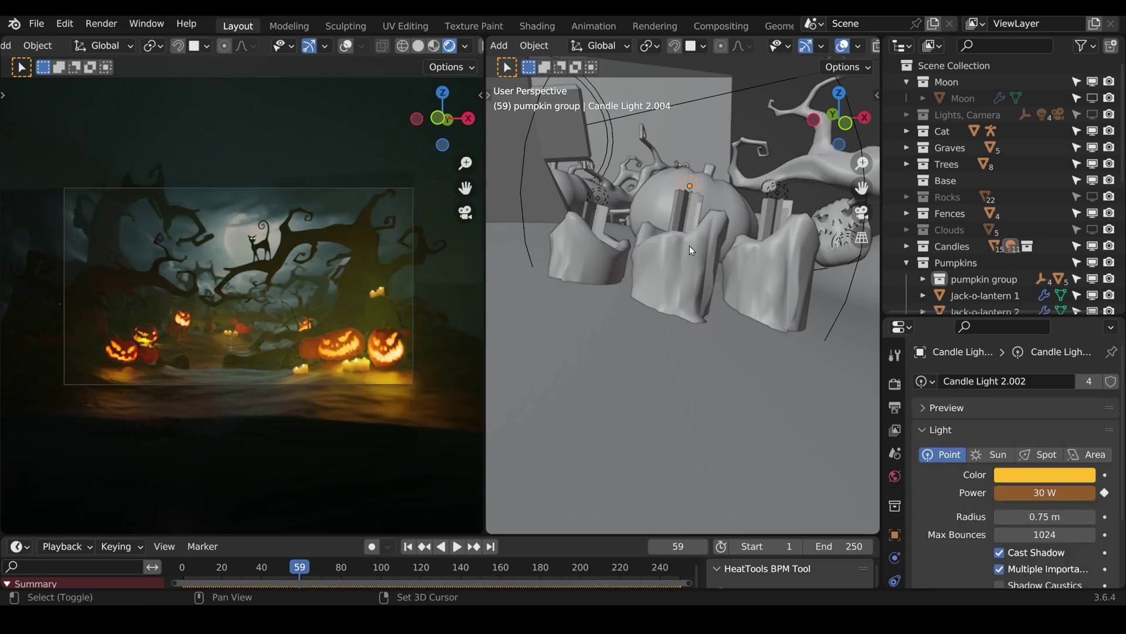
key(s)
click(718, 328)
key(ctrl+s)
Step: Duplicate another three candles, adjust their height, and select the new pumpkin under the branch
key(KP_7)
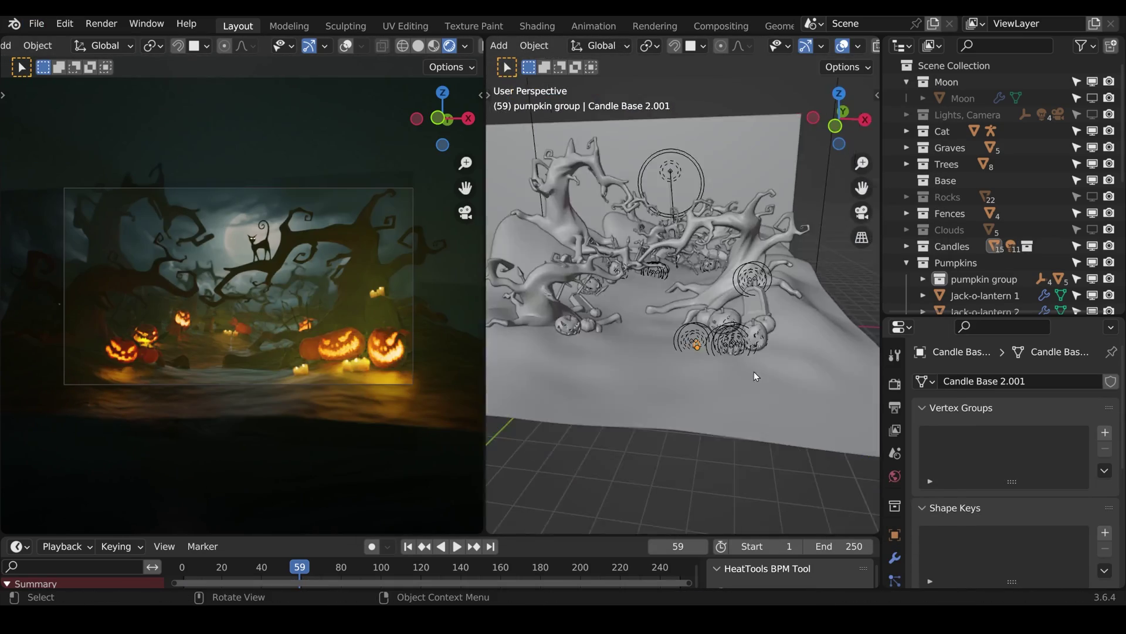
scroll(622, 411, up, 3)
key(shift+d)
click(561, 431)
middle_drag(560, 430, 683, 283)
key(g)
key(z)
click(652, 364)
key(r)
key(Escape)
click(653, 359)
click(674, 212)
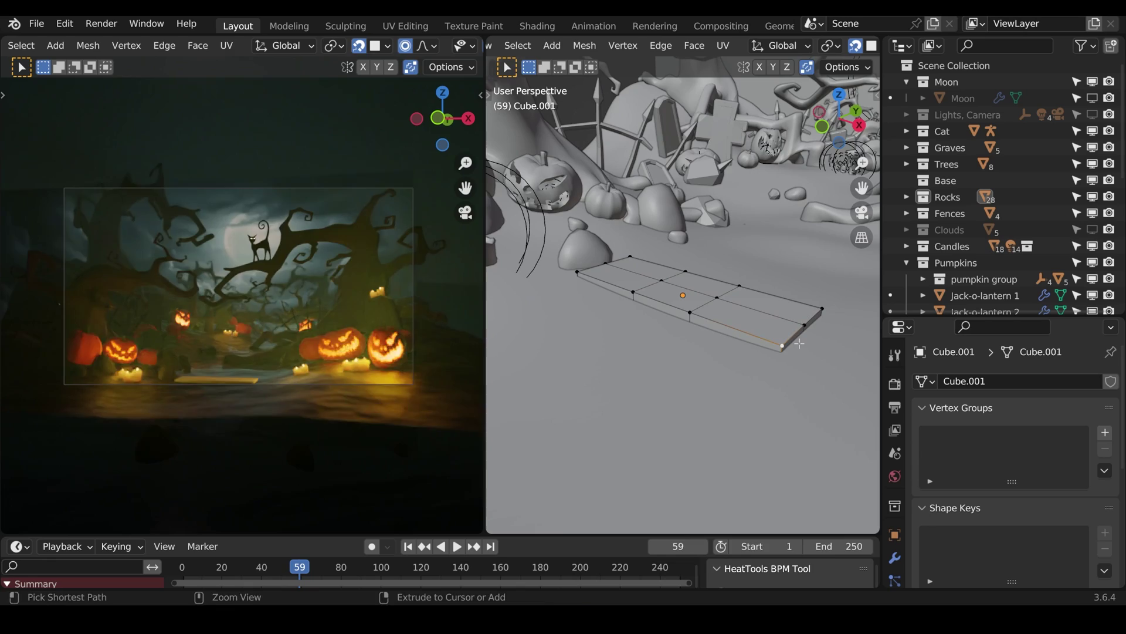
Step: Bevel the slab's short notch edge in isolated view, then bring up its material
key(KP_Divide)
key(b)
click(791, 412)
mouse_move(791, 413)
middle_down()
mouse_move(646, 305)
mouse_move(616, 247)
middle_up()
click(689, 339)
key(ctrl+b)
click(537, 26)
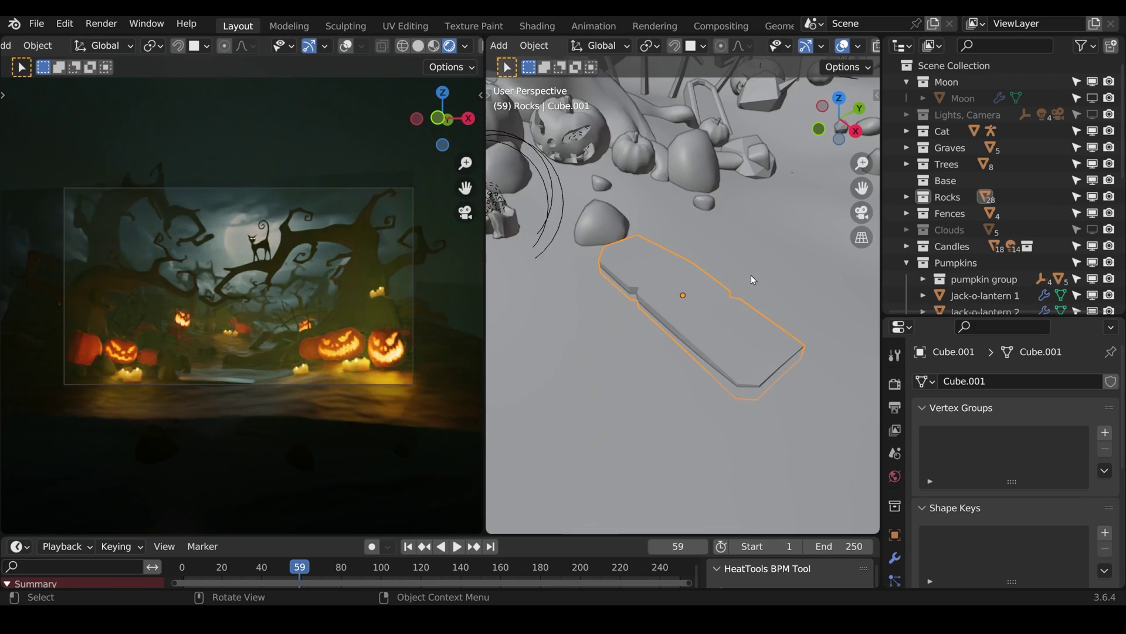
Step: Duplicate the stone slab and scale the copy along the path
key(shift+d)
key(s)
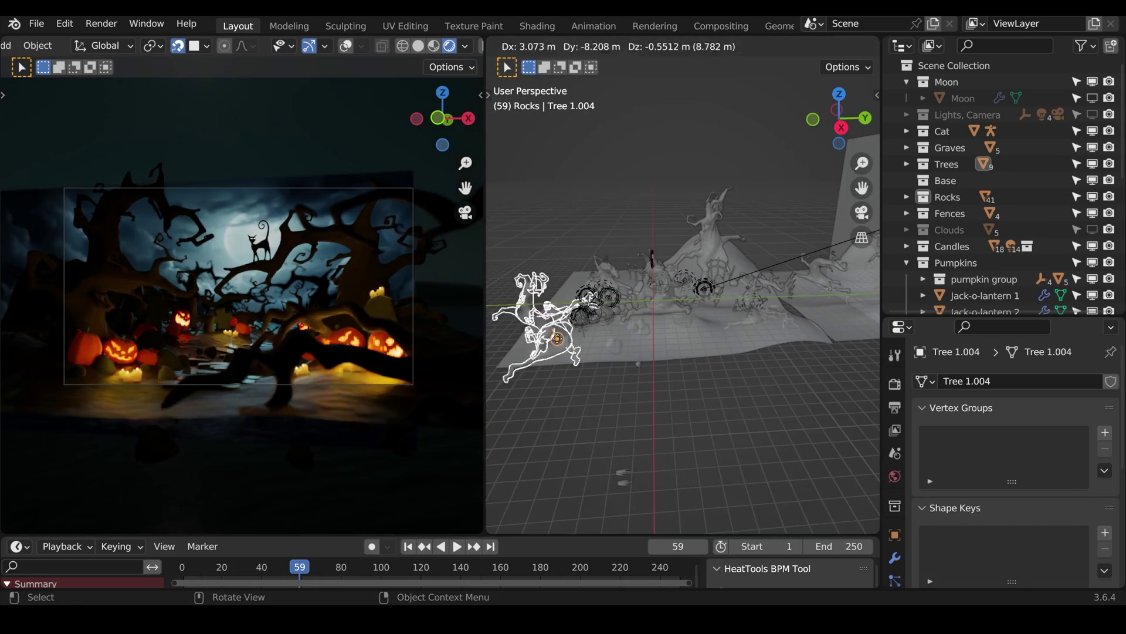
Step: Place a linked front tree copy, save as a new file, and move the slabs to a 'path' collection
key(Return)
mouse_move(645, 352)
middle_down()
mouse_move(680, 382)
mouse_move(712, 485)
middle_up()
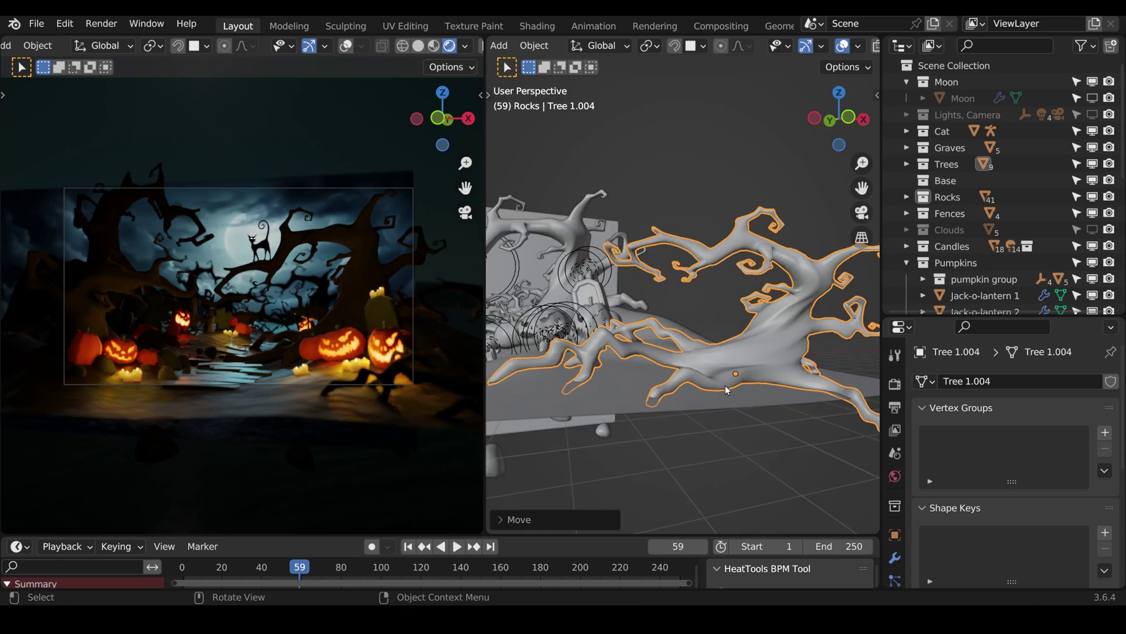
key(alt+d)
click(658, 395)
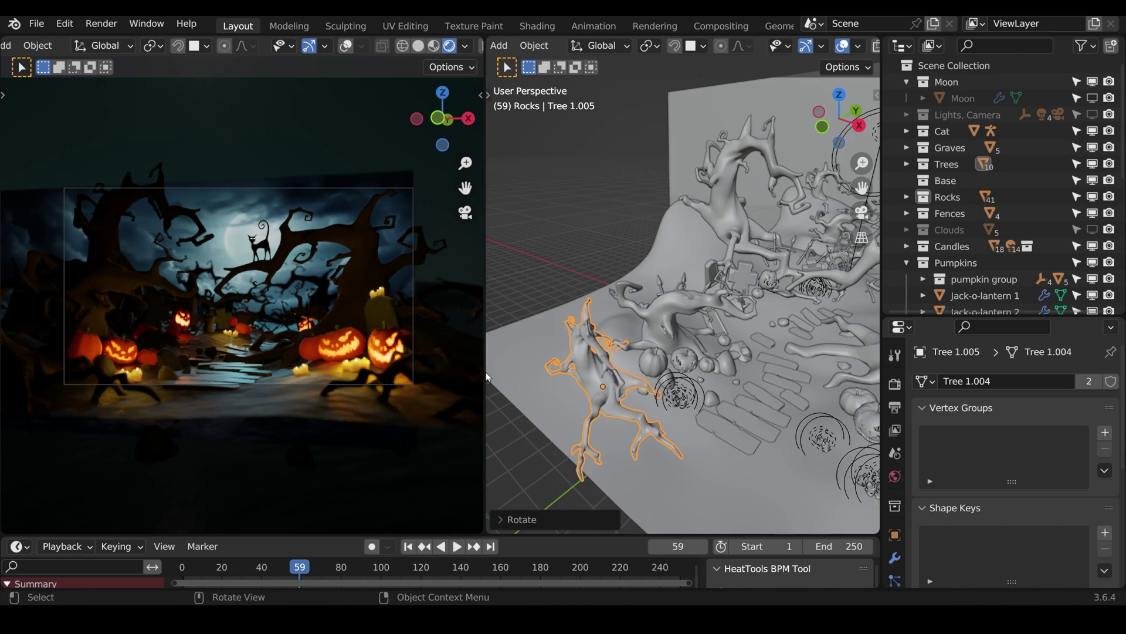
key(ctrl+shift+s)
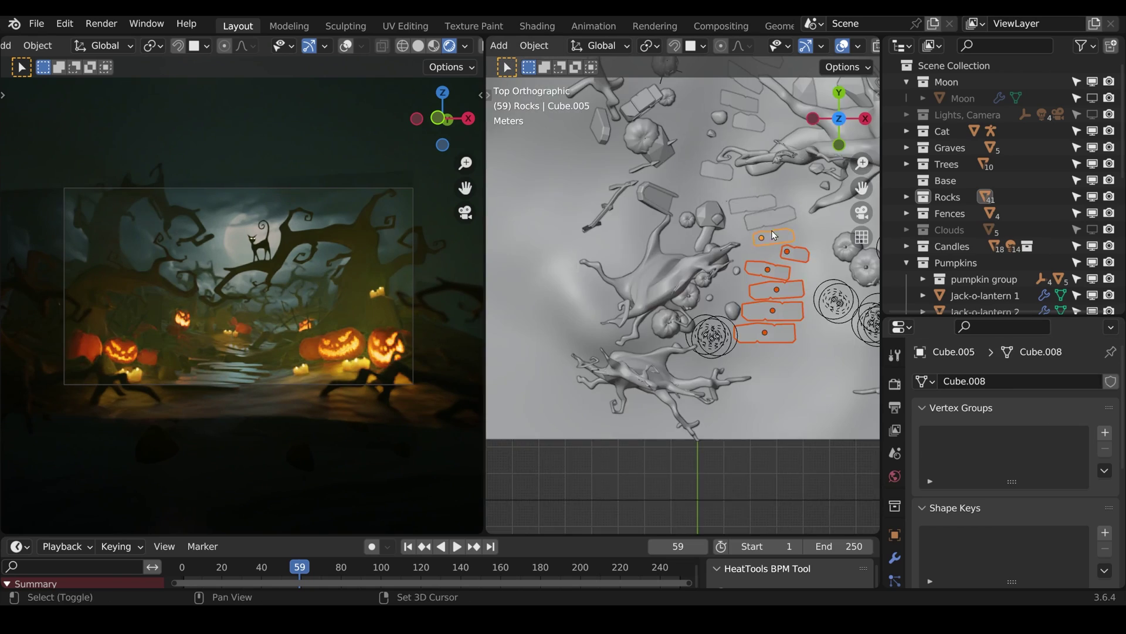
key(m)
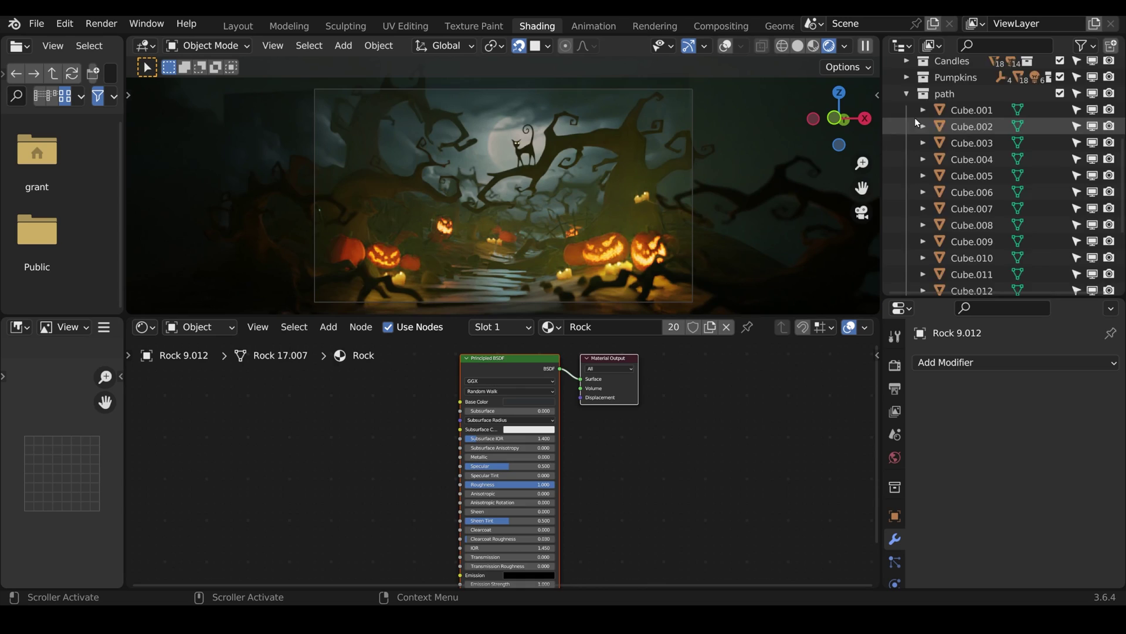
Step: Find the fog object, set its volume density to 0.01, and widen the render result
key(ctrl+f)
text(fo)
click(961, 133)
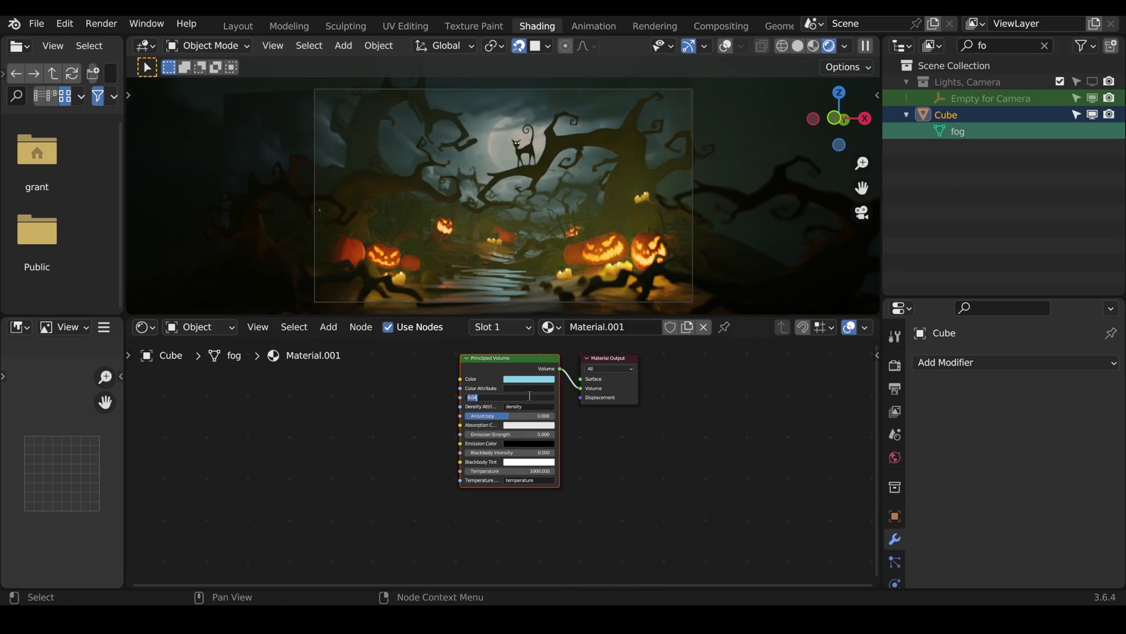
text(0.01)
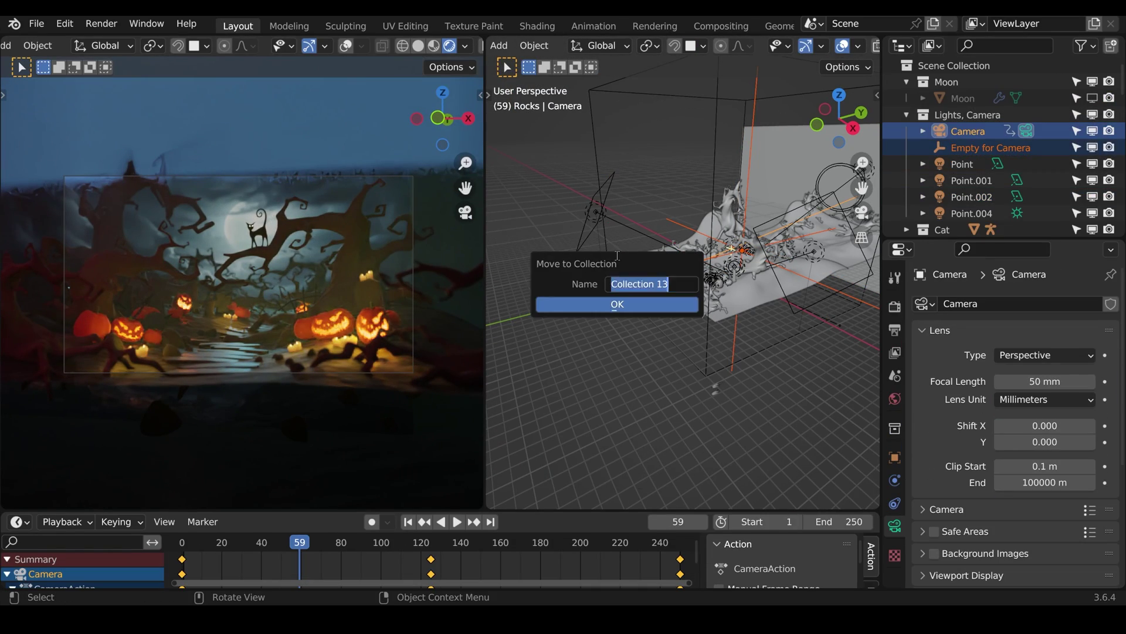
key(Return)
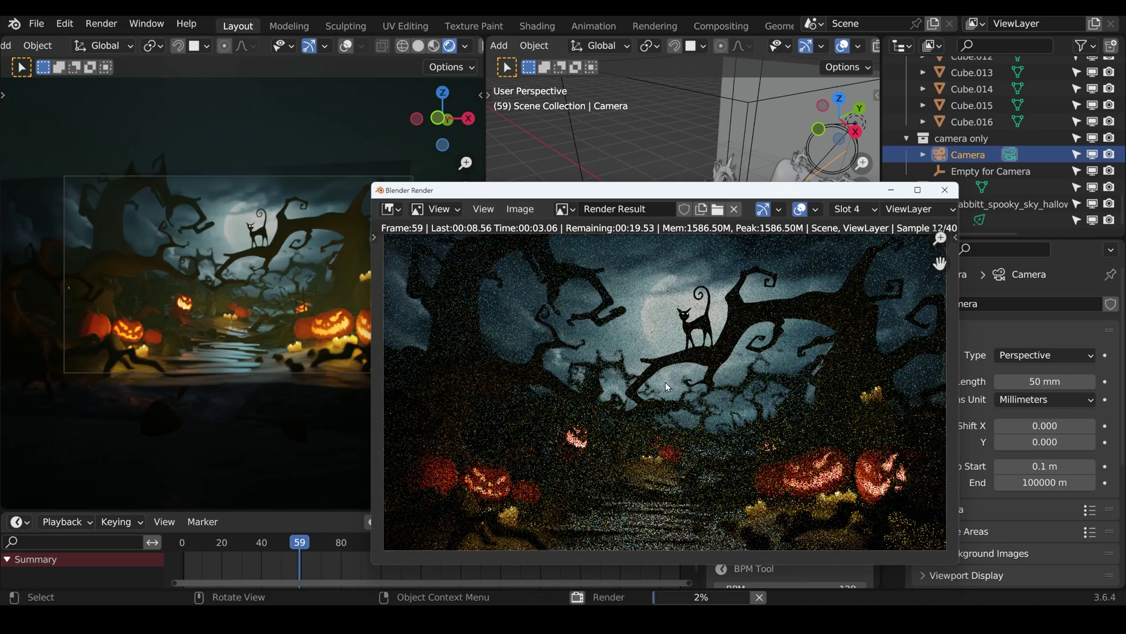
drag(365, 310, 281, 309)
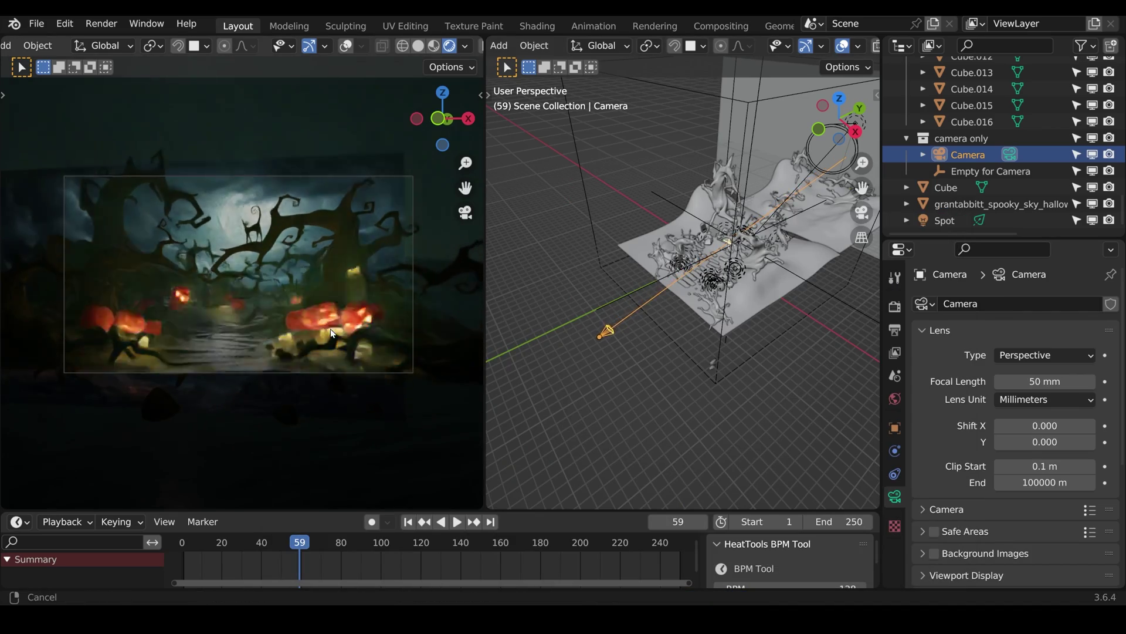
Step: Move the sky backdrop plane, re-render, and bend the colour curves for a Medium High Contrast grade
click(696, 353)
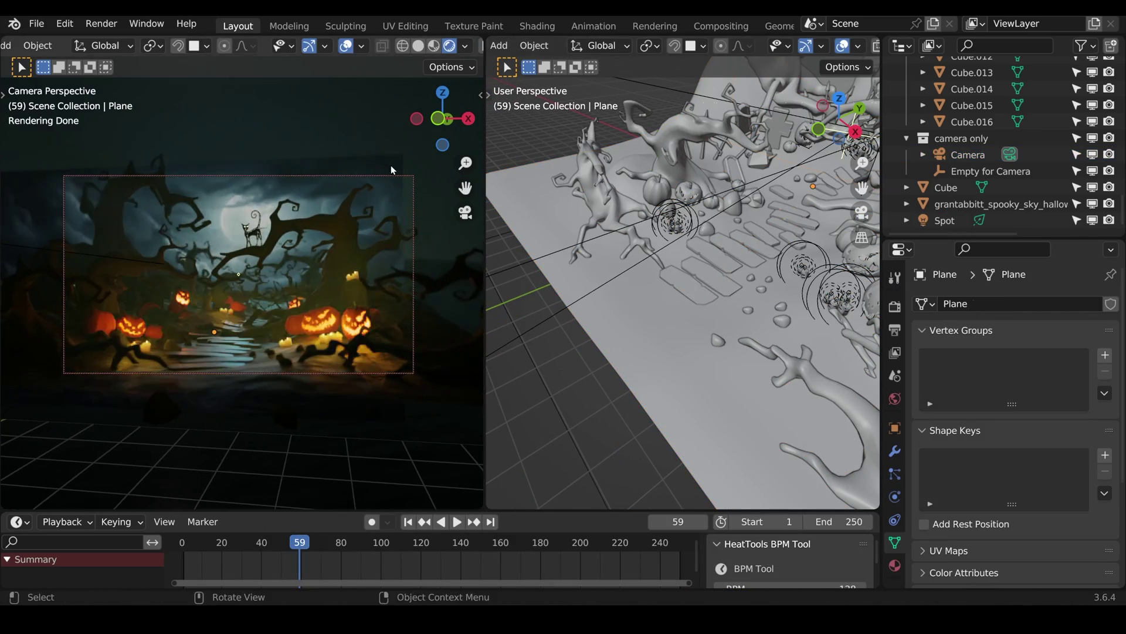
click(391, 164)
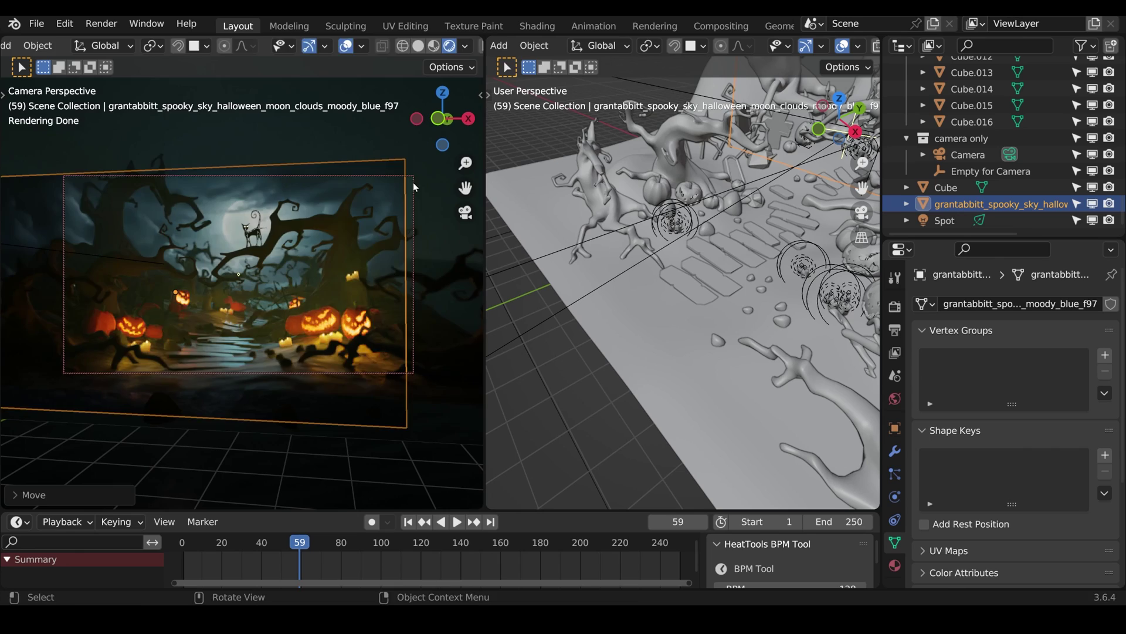
key(F12)
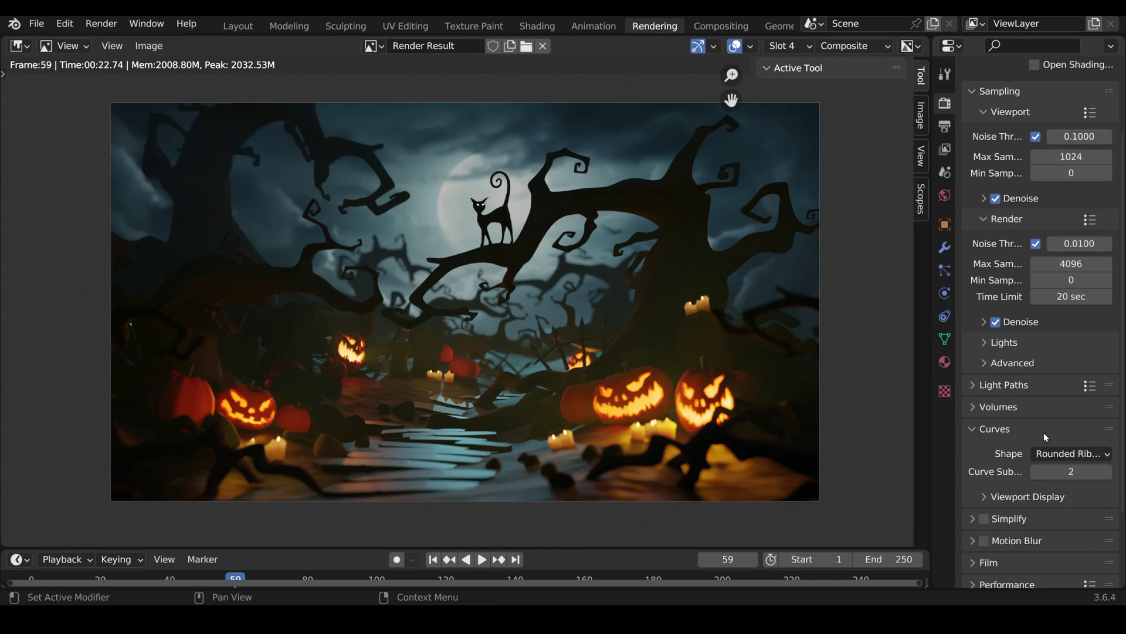
scroll(985, 526, down, 10)
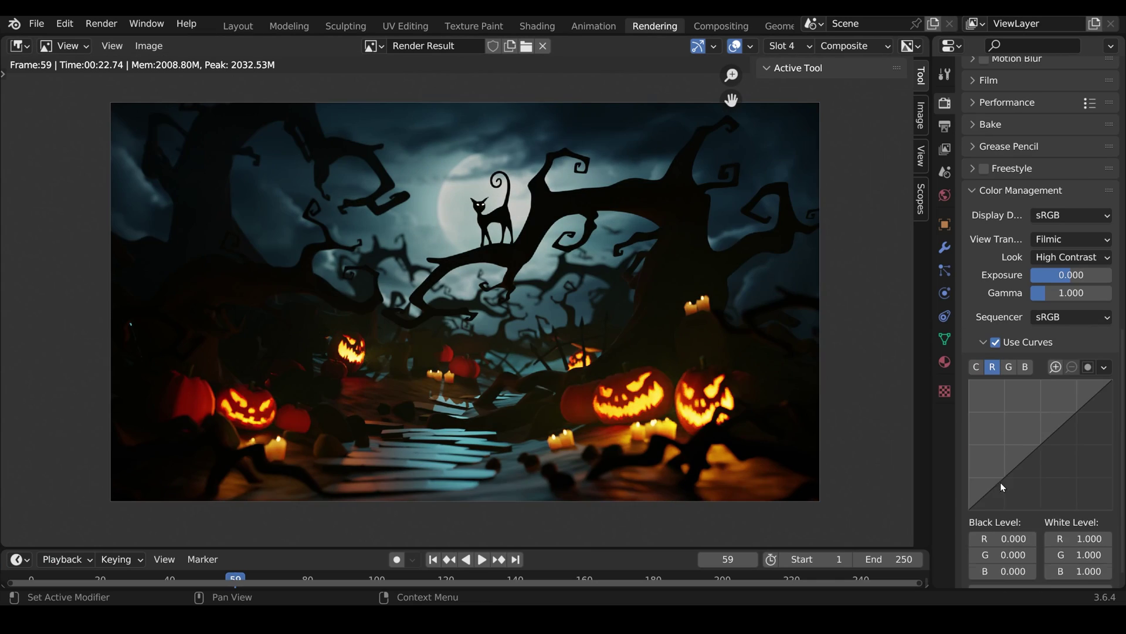
drag(1041, 444, 1070, 403)
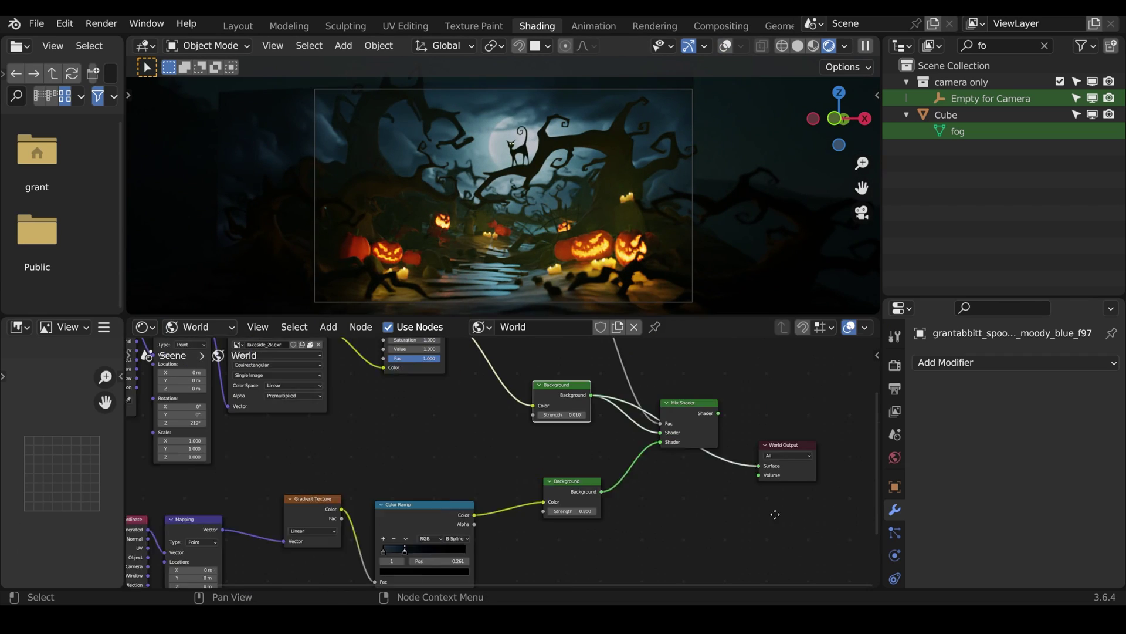
scroll(603, 421, up, 3)
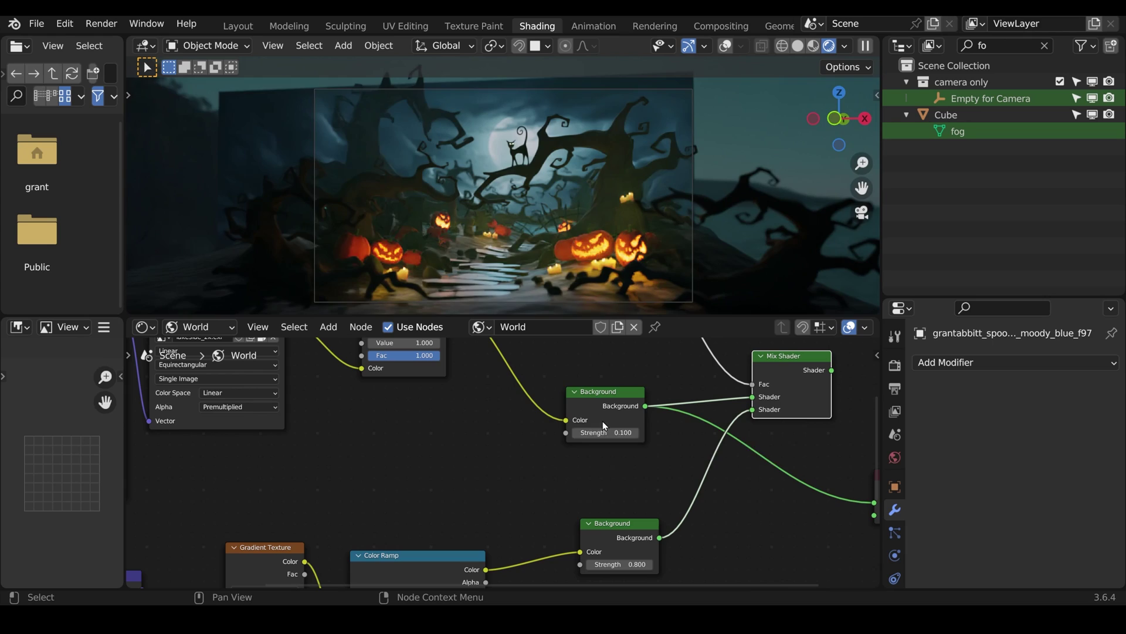
Step: Raise the world background strength to 0.200 and render into empty slot 1
drag(604, 431, 694, 424)
key(g)
key(F12)
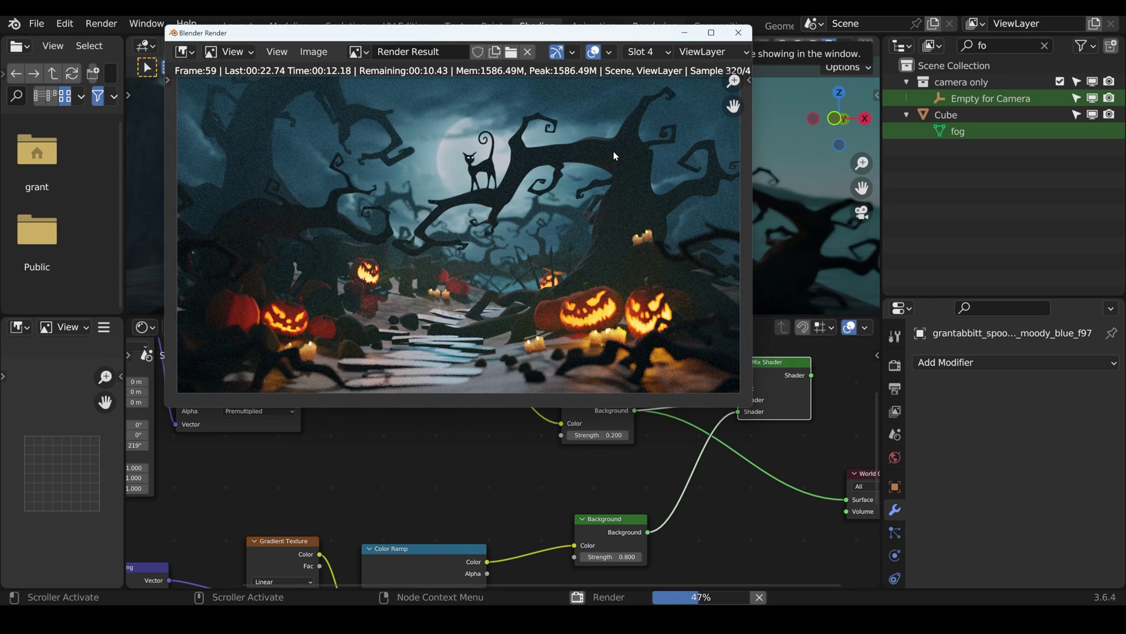
click(642, 51)
click(657, 68)
Step: Place another linked copy of a candle in the scene
click(670, 473)
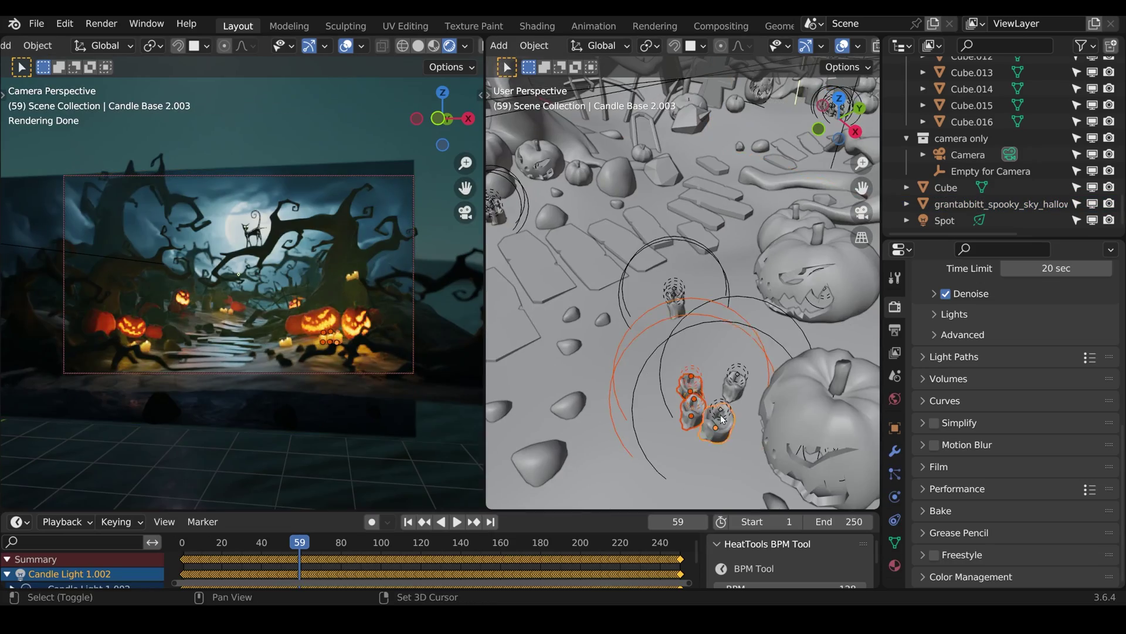
key(alt+d)
click(725, 236)
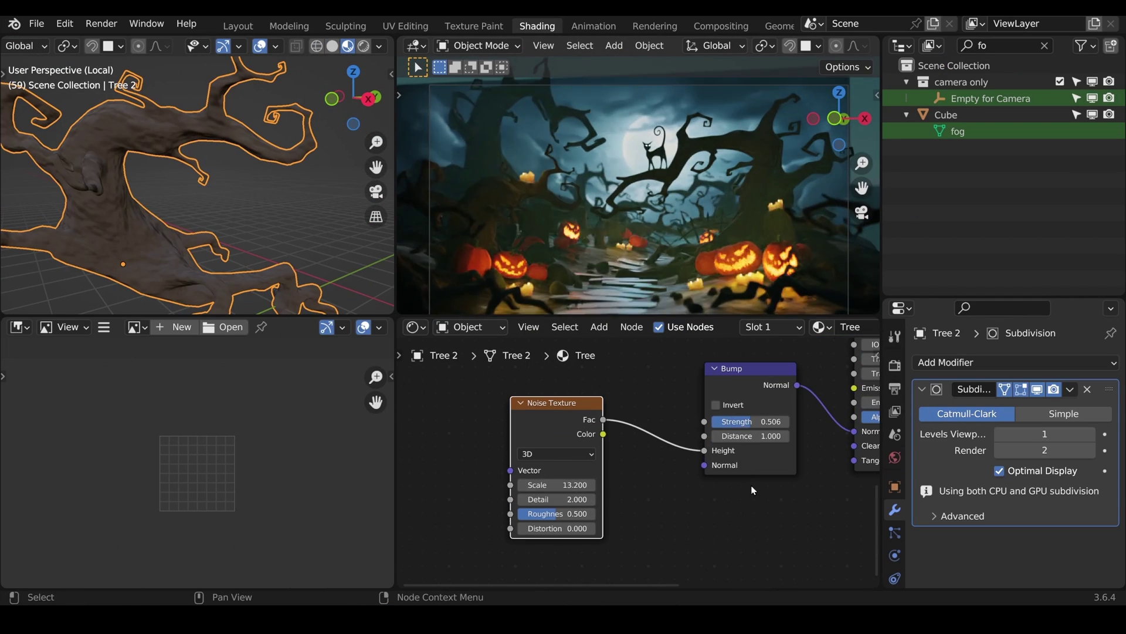
Step: Add a texture node to the tree material, change spotlight power, and brighten the fog ramp colour
scroll(751, 485, down, 3)
middle_drag(751, 485, 622, 444)
click(734, 359)
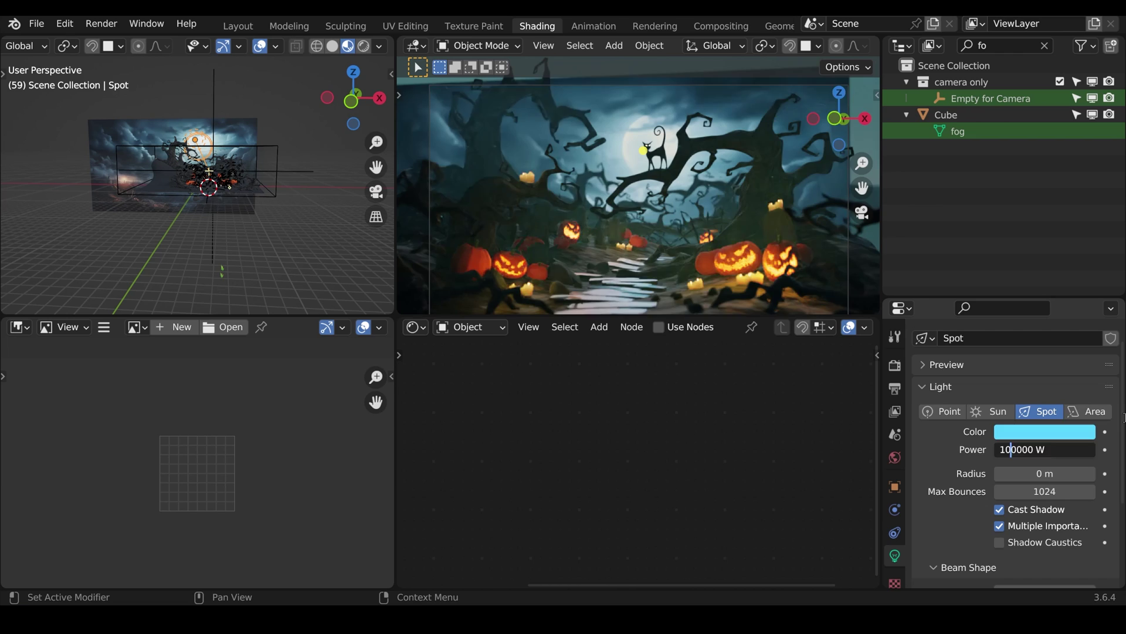
click(1045, 449)
click(604, 480)
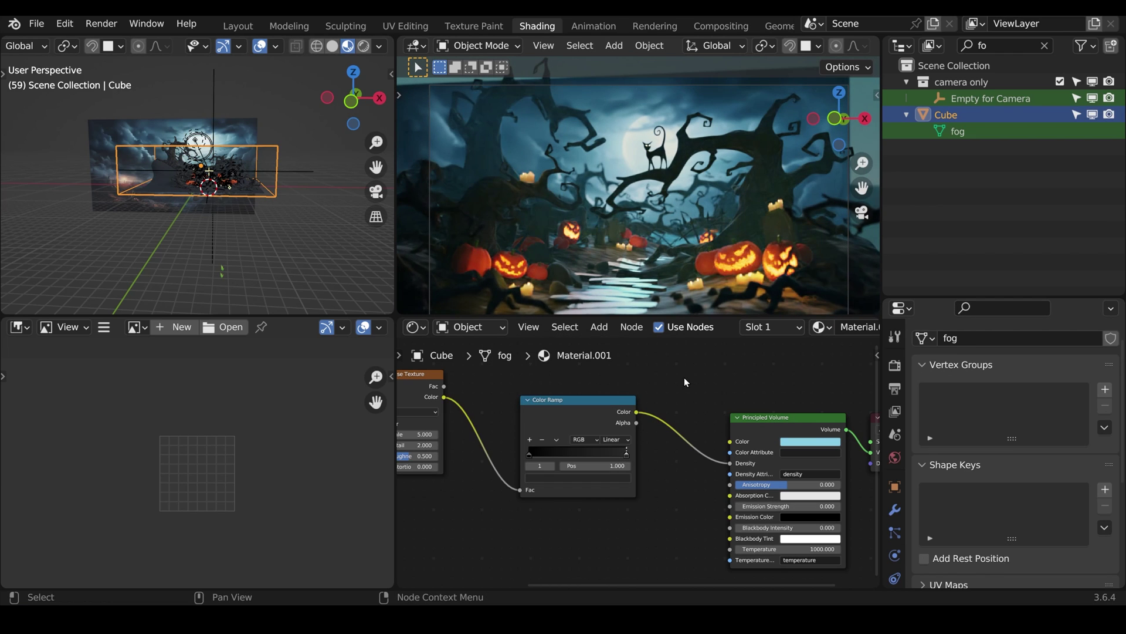
key(Return)
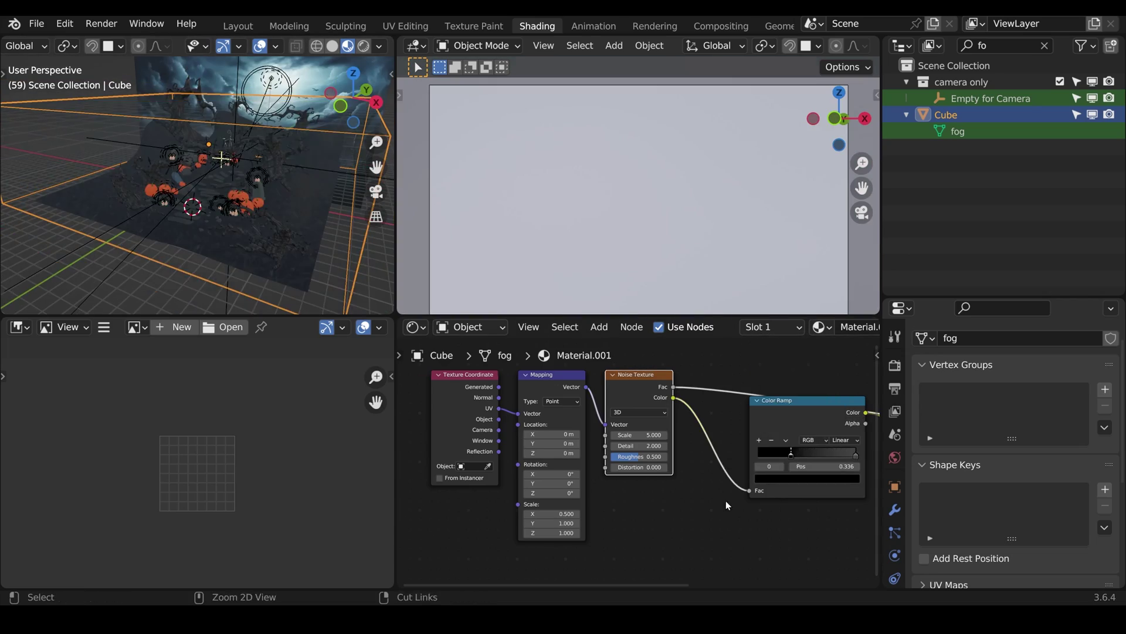
Step: Try scaling a pumpkin down, undo it, and render a test frame
click(308, 165)
key(s)
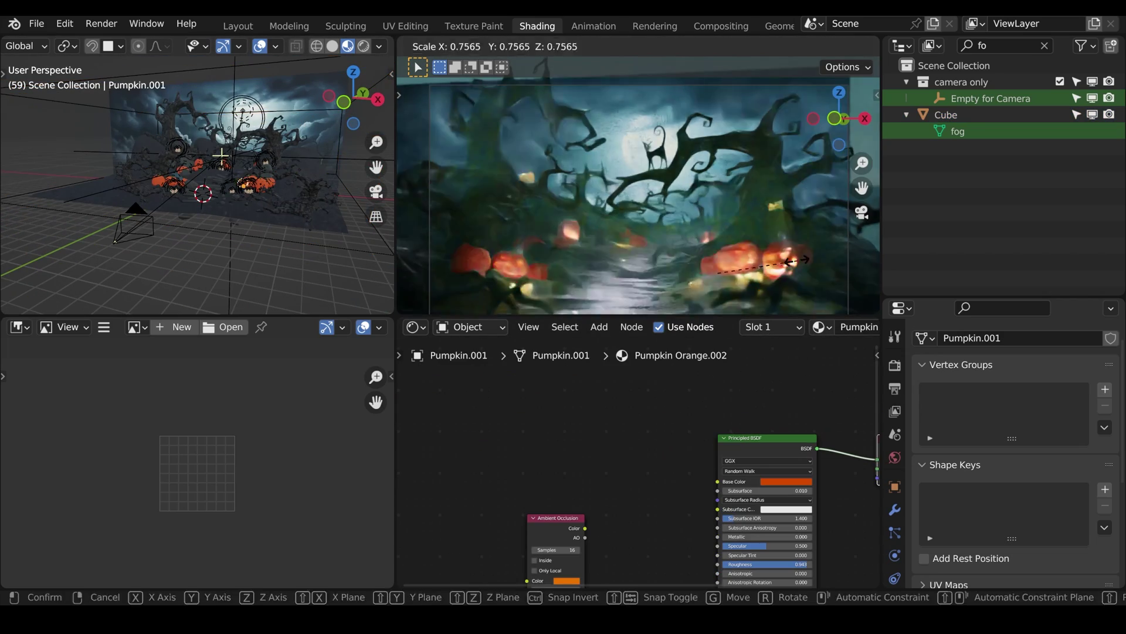
right_click(728, 268)
key(ctrl+z)
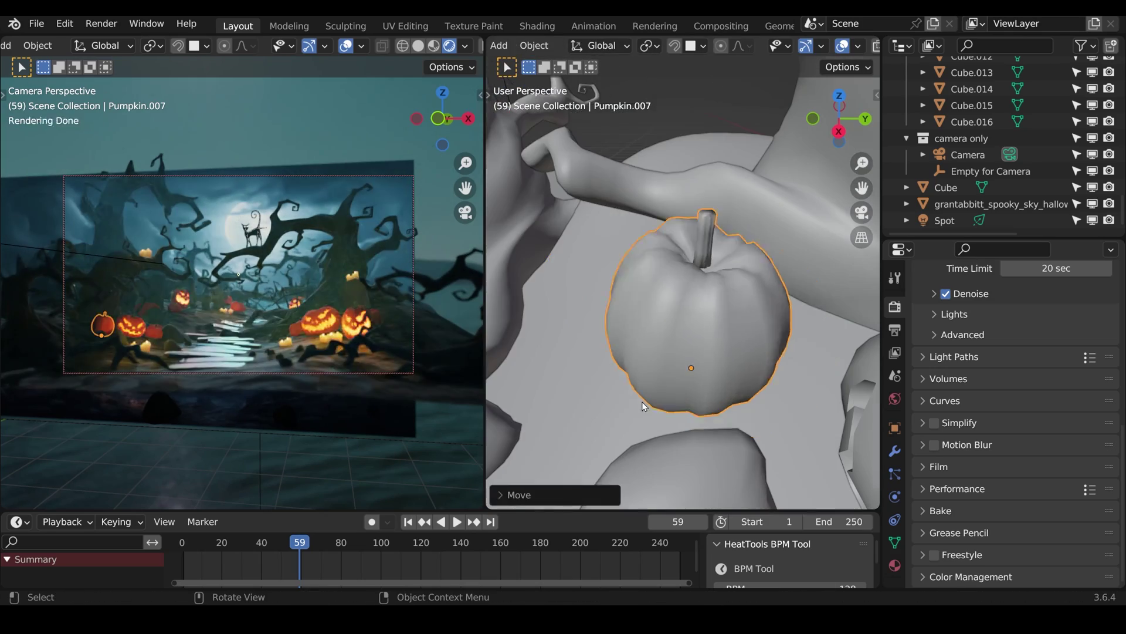
key(F12)
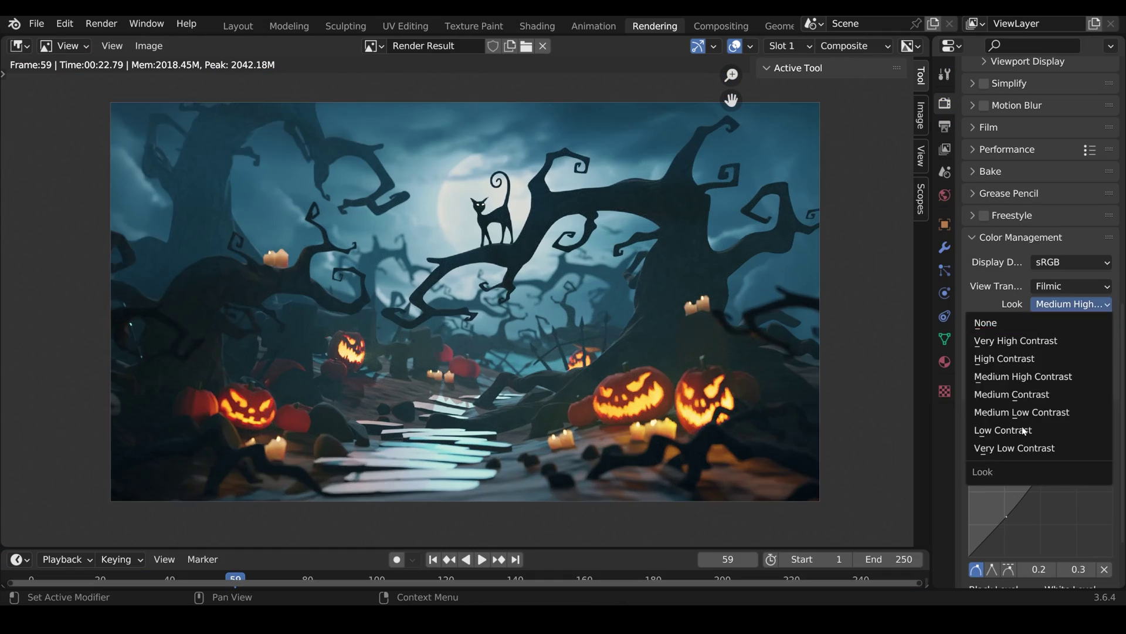
Step: Set the look to High Contrast and the world mist pass to start 7.2 m, depth 68 m
click(1019, 357)
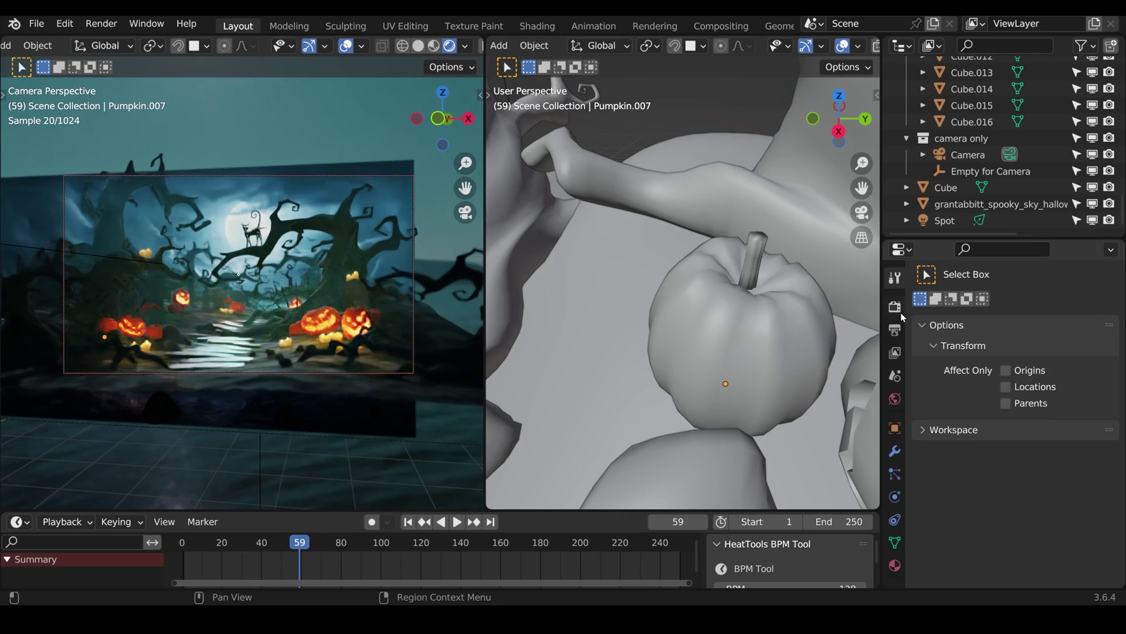
click(896, 352)
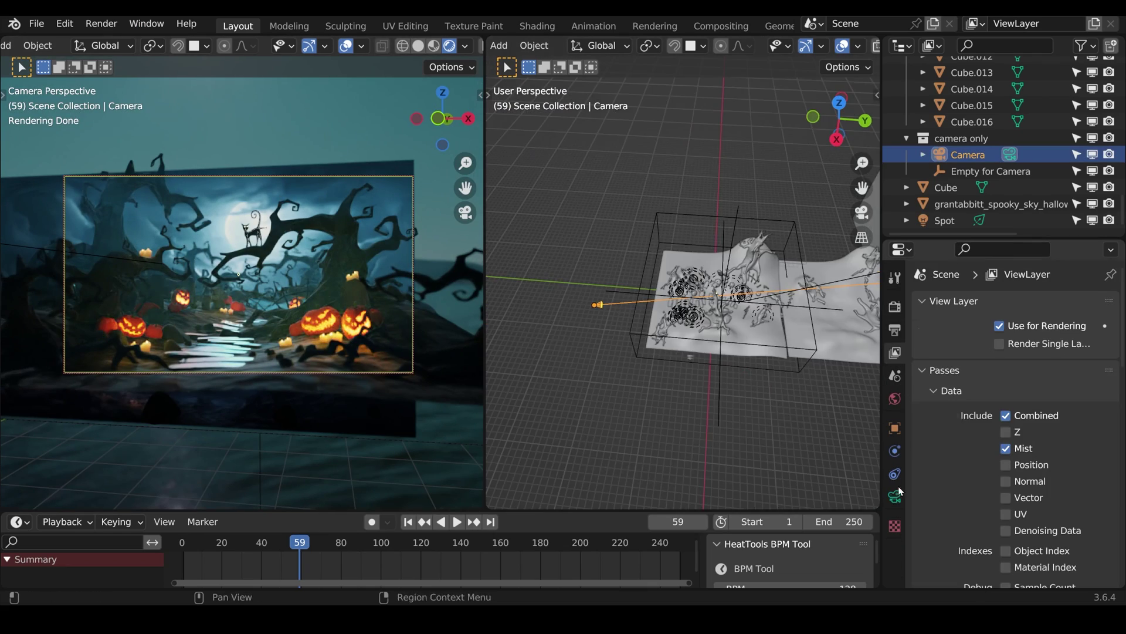
click(894, 497)
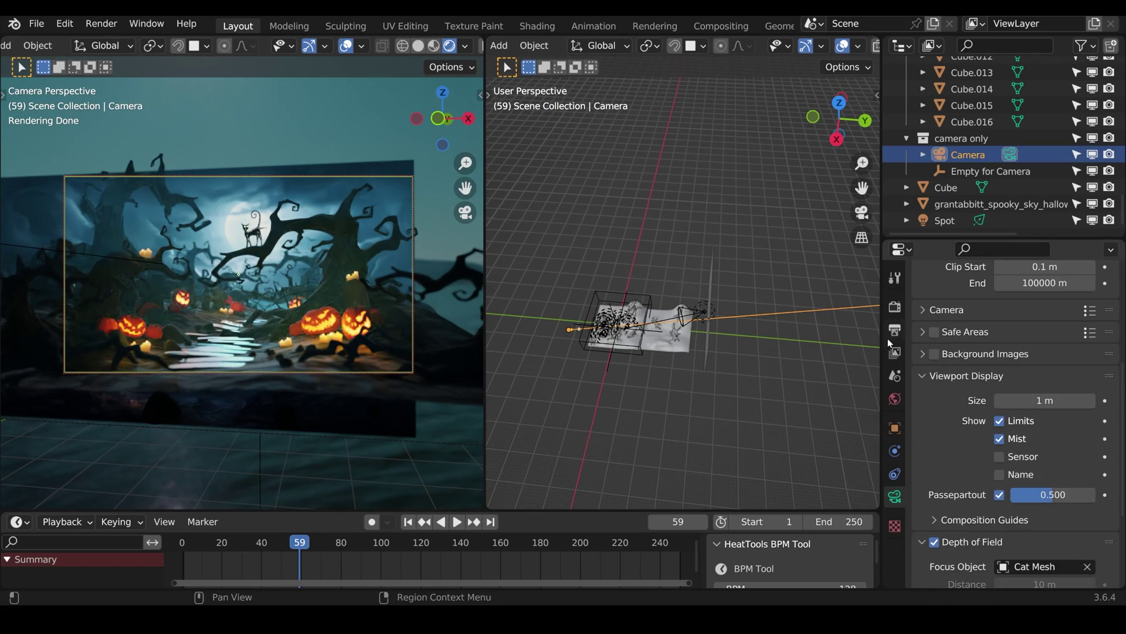
click(894, 399)
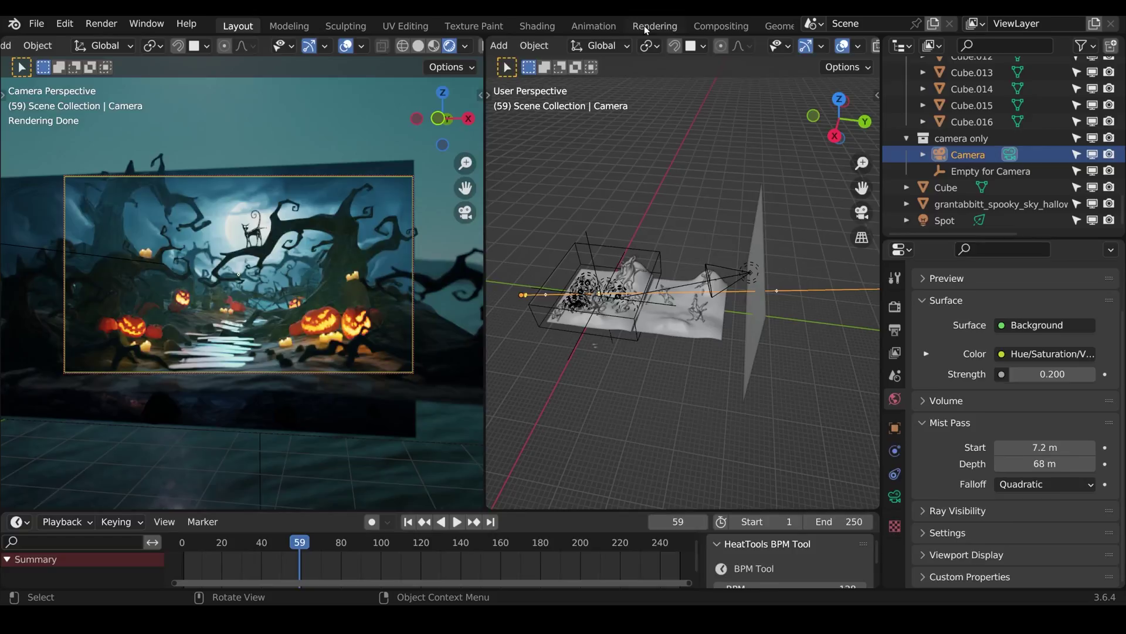
Step: Re-render in Compositing and insert a Screen mix node into the composite
click(721, 26)
key(F12)
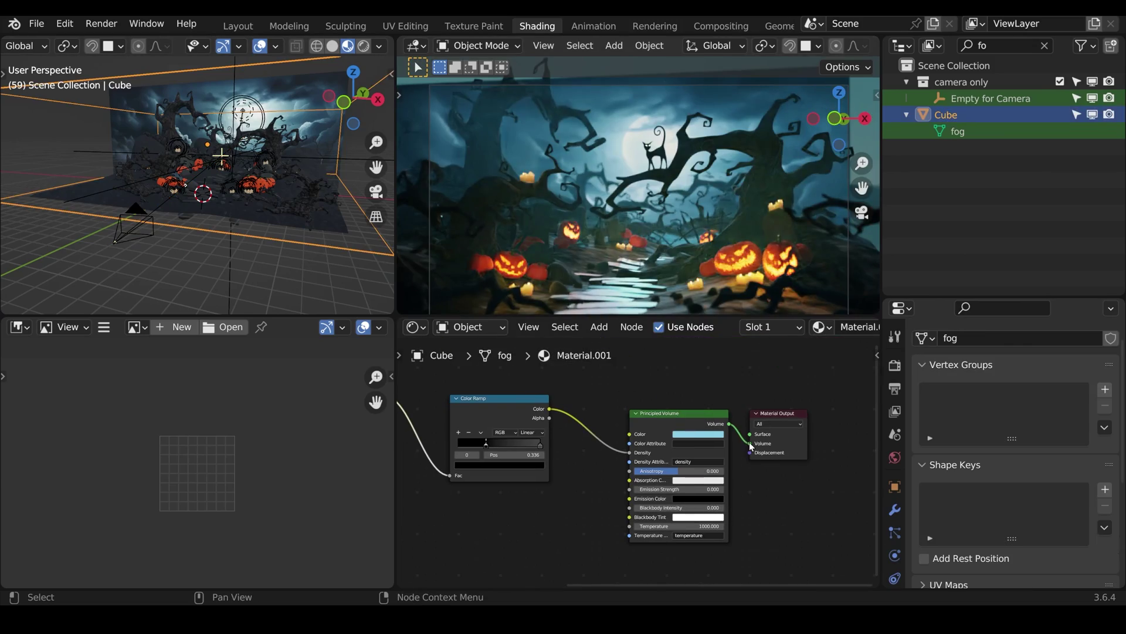
key(F12)
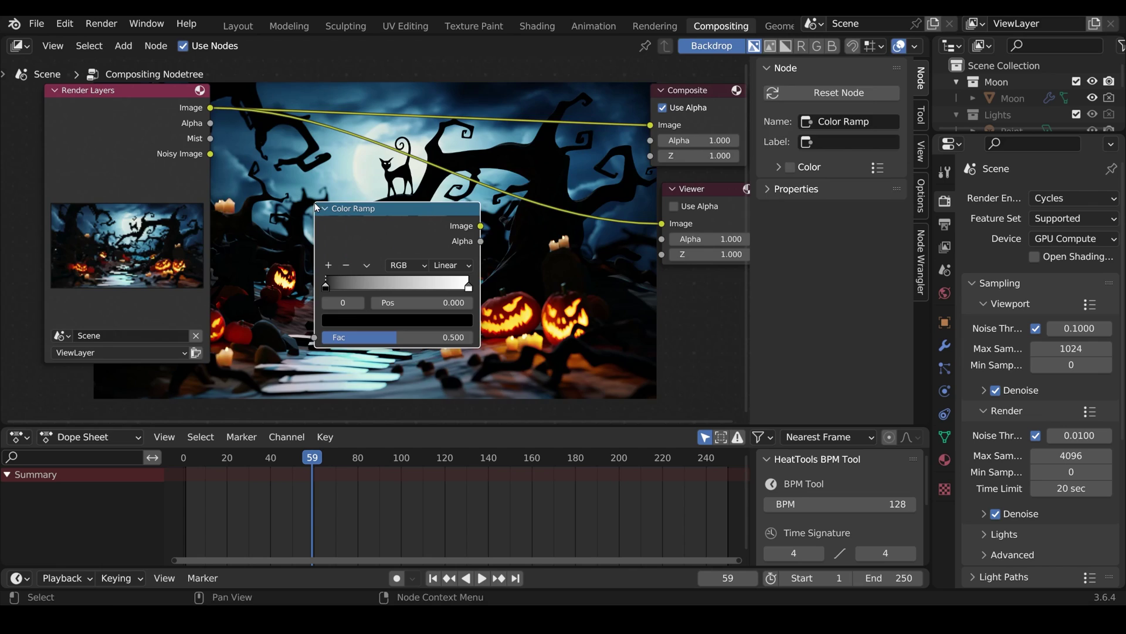
key(shift+a)
click(541, 332)
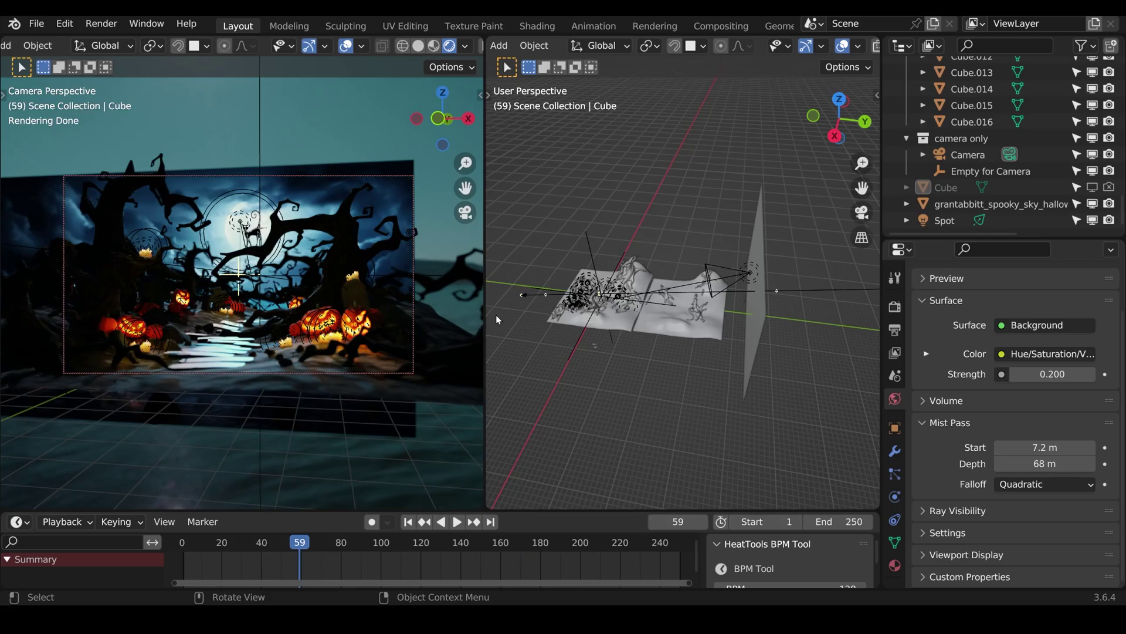
Step: Save the project and move the tree vertically along Z
click(37, 23)
click(60, 132)
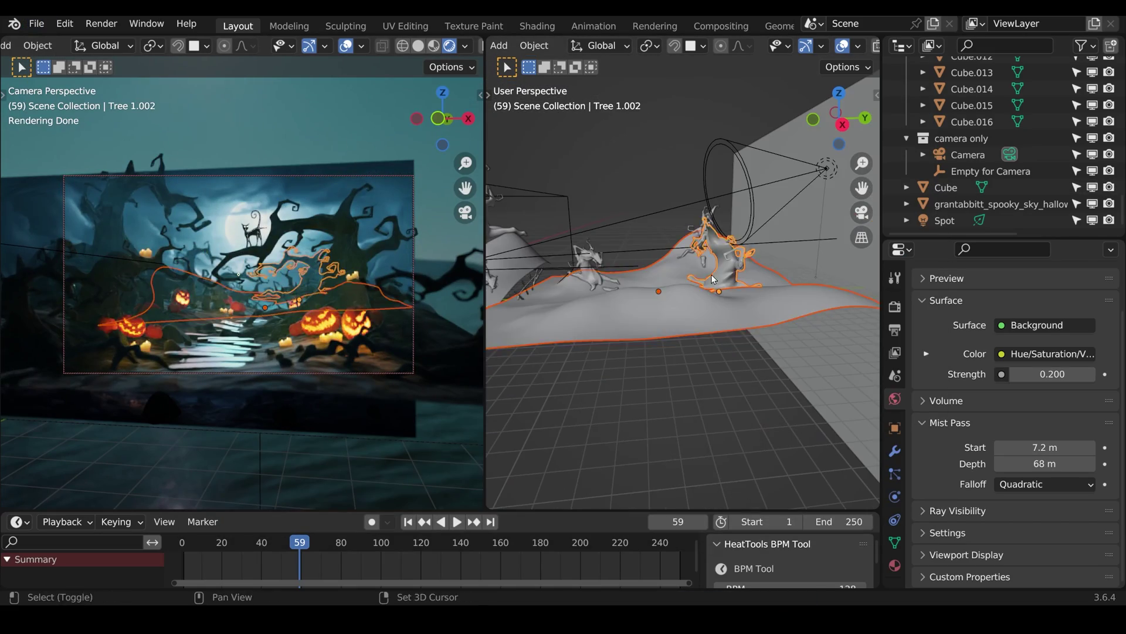
key(g)
key(z)
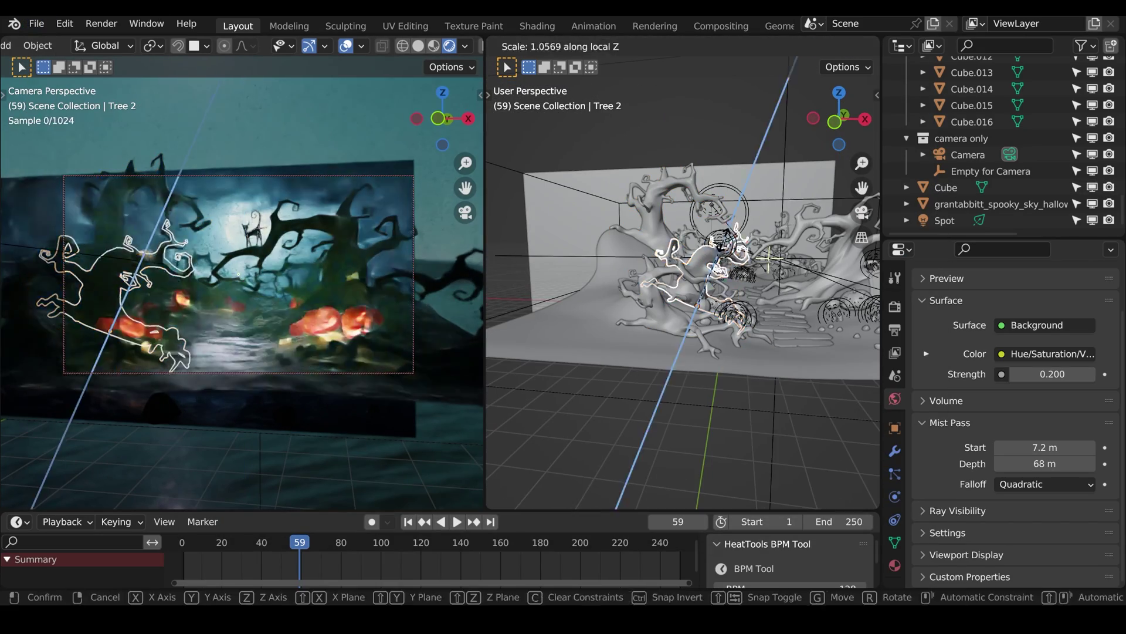
click(731, 267)
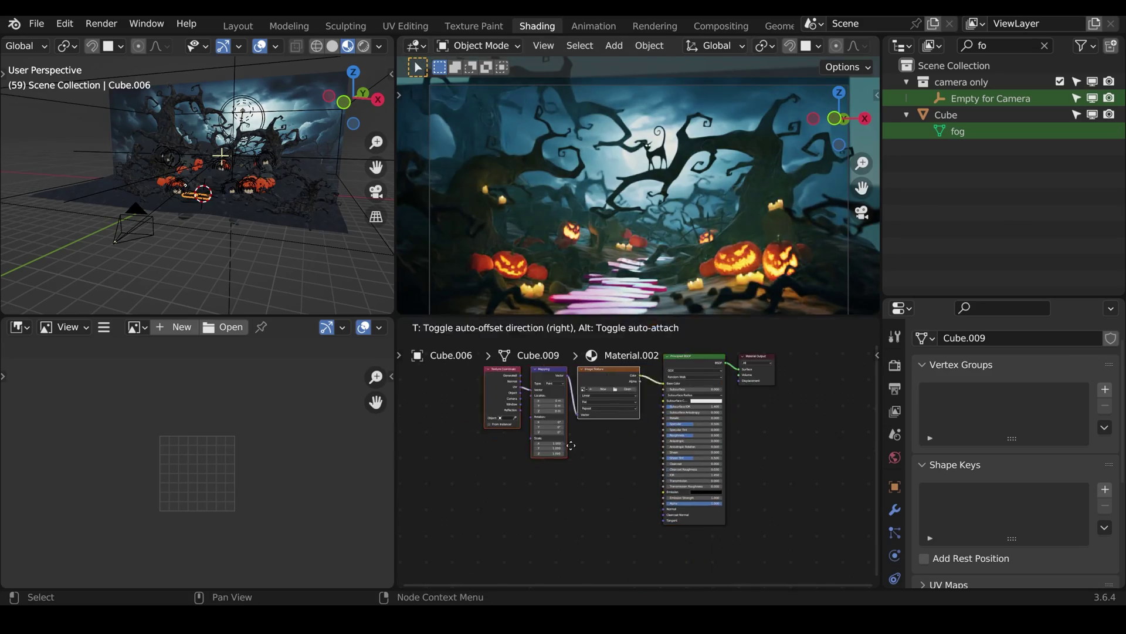
Step: Add a Vector > Bump node to the Cube.009 material for bump detail
key(shift+a)
click(646, 373)
click(591, 537)
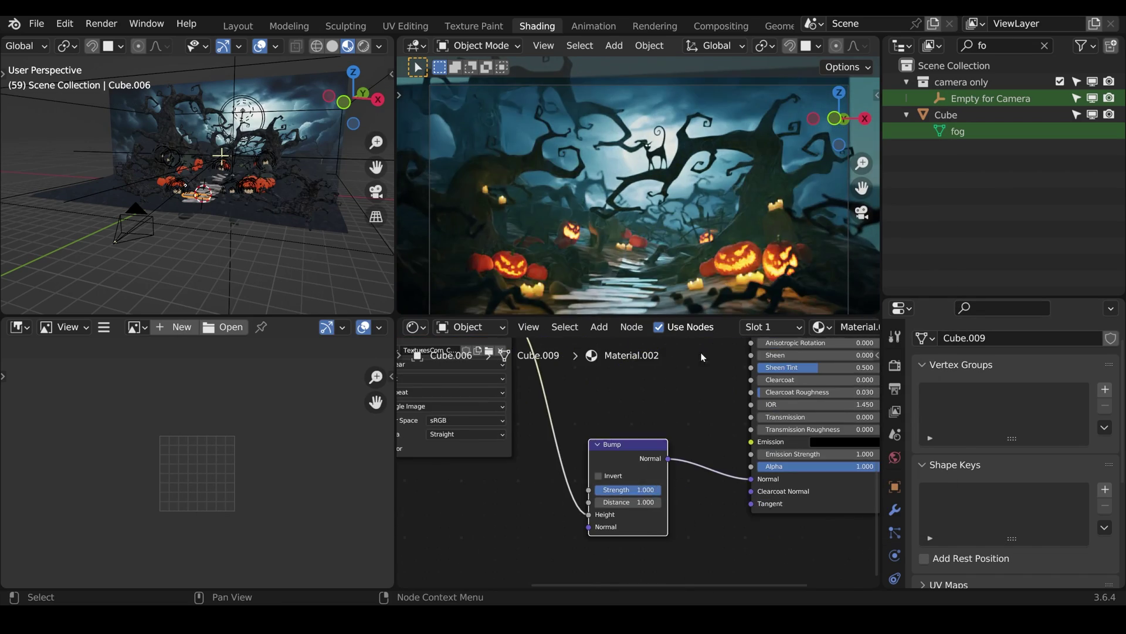
Step: Make Tree 1.001 taller by scaling it along its local Z axis
key(Home)
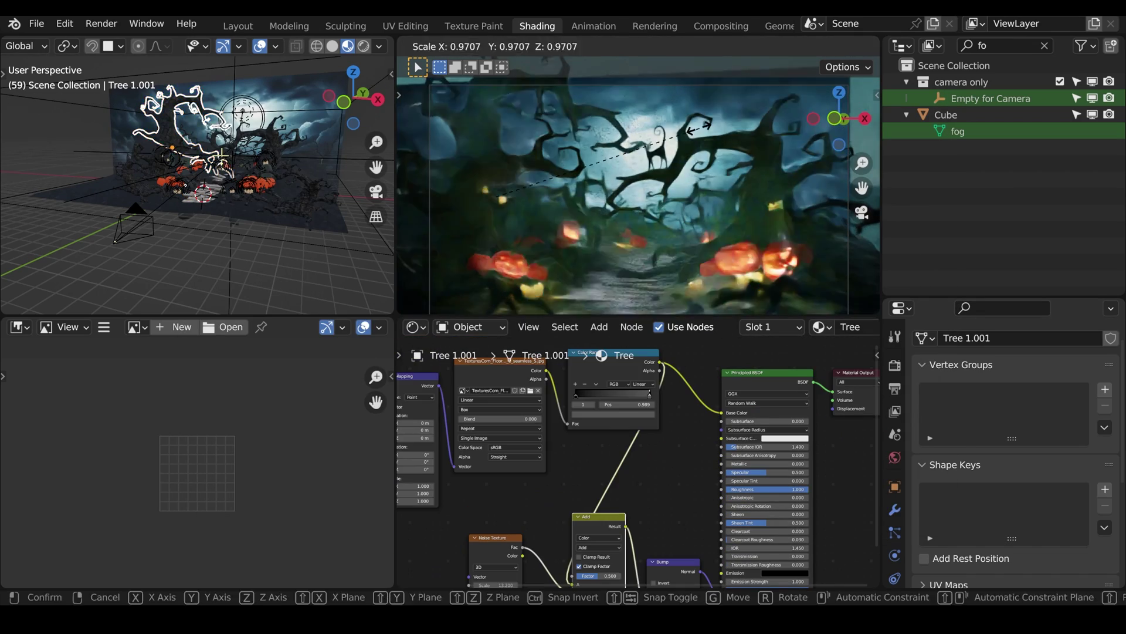
key(z)
key(z)
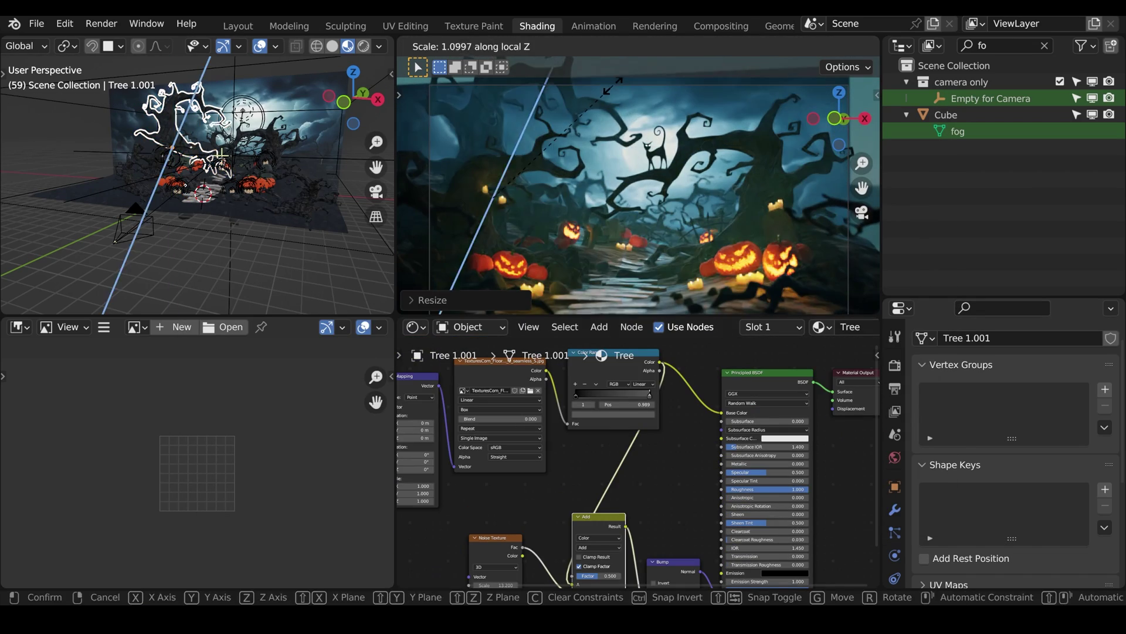
click(739, 367)
Step: Move ground plane Plane.002 and place linked tree copies Tree 1.006 and 1.007
middle_drag(176, 252, 209, 240)
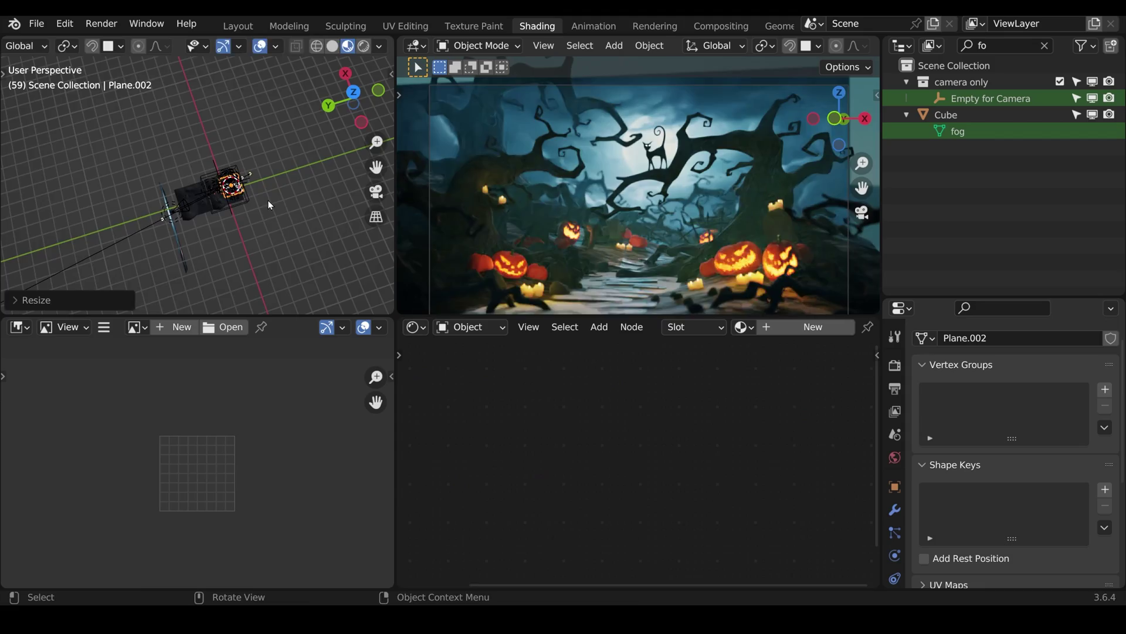
middle_drag(267, 199, 284, 159)
key(g)
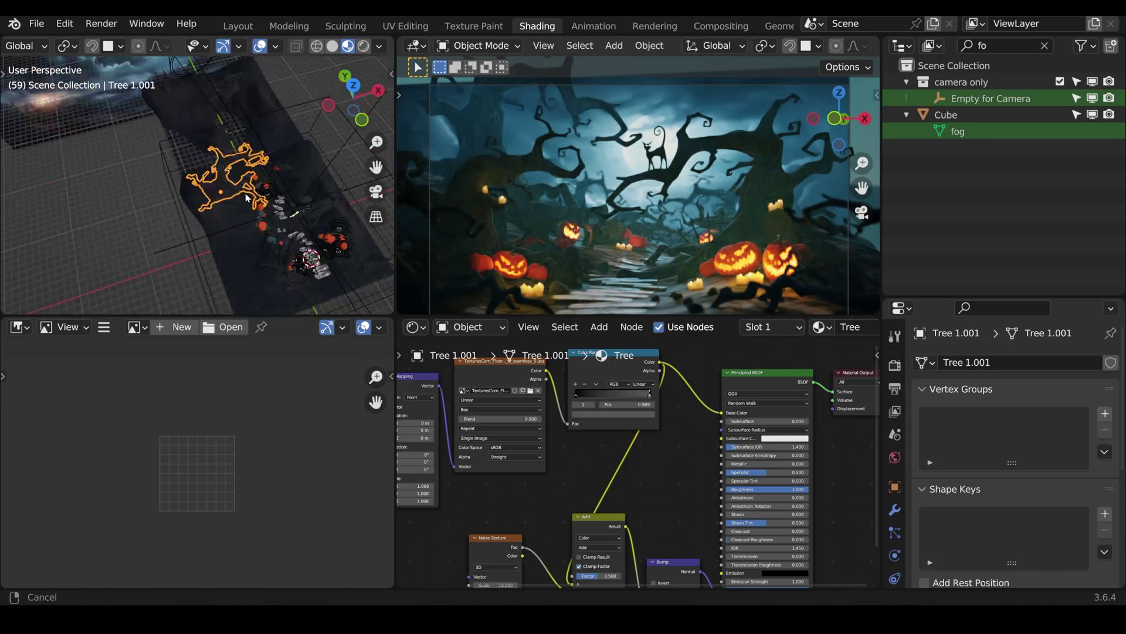
middle_drag(245, 193, 206, 197)
key(alt+d)
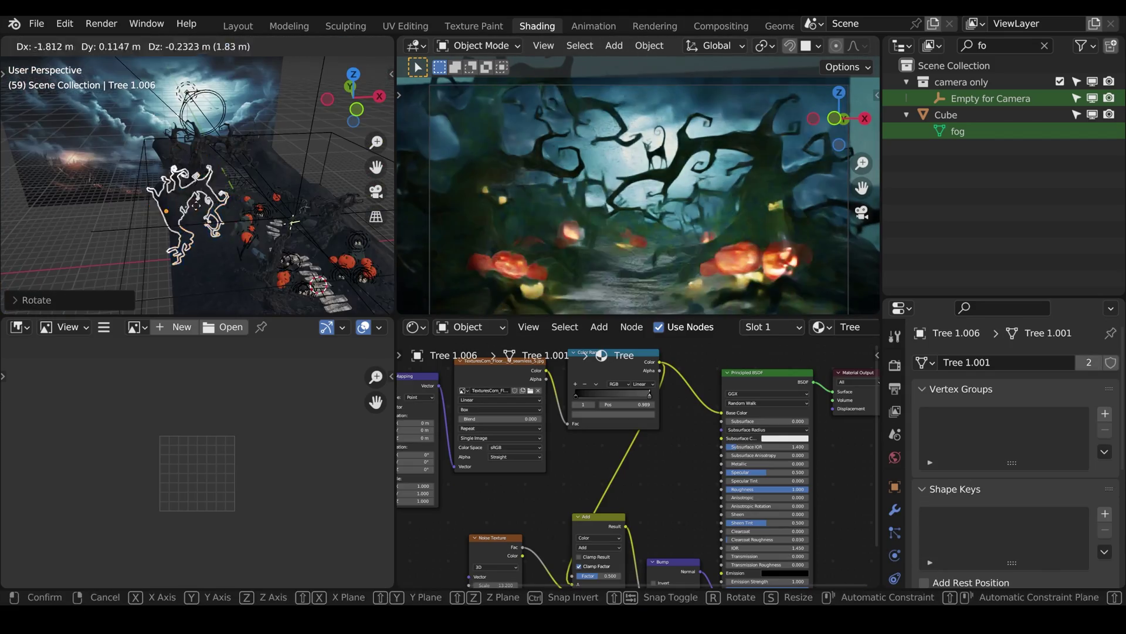
key(alt+d)
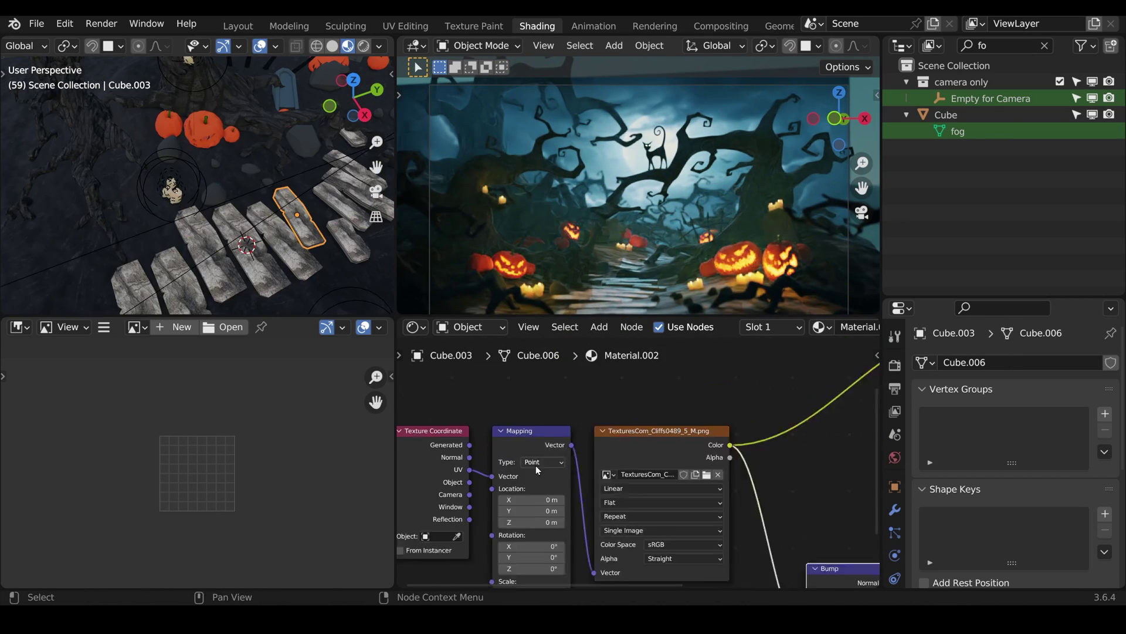
Step: Zoom in on the scene in the viewport
scroll(536, 466, up, 1)
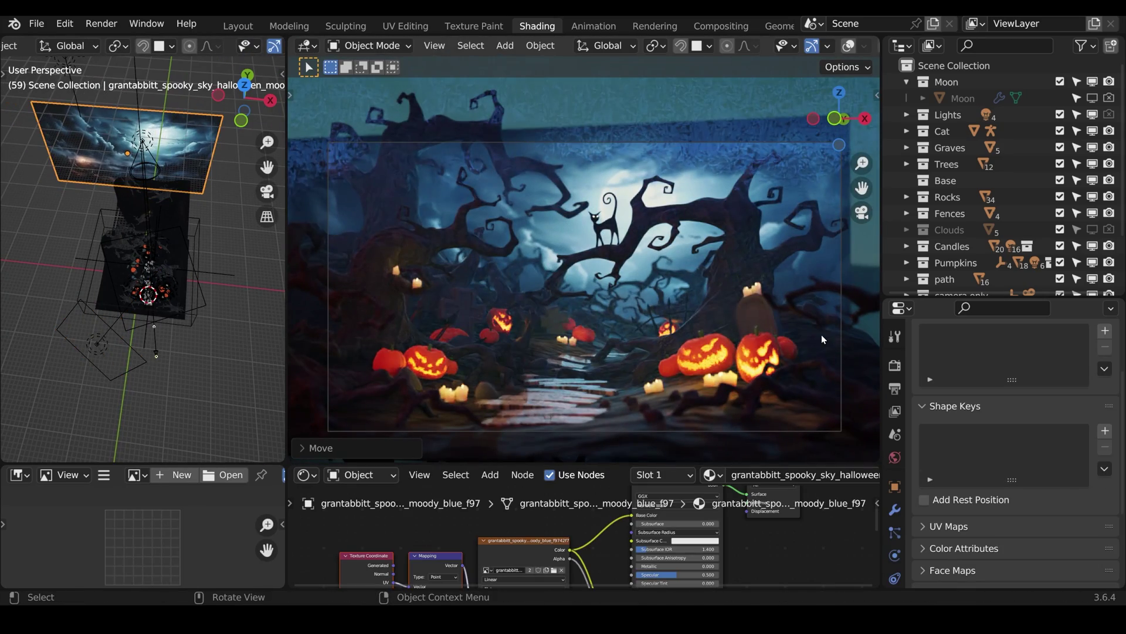
Step: Select the blue 1000 W area light, shift the sky backdrop plane, then go to Rendering
click(98, 347)
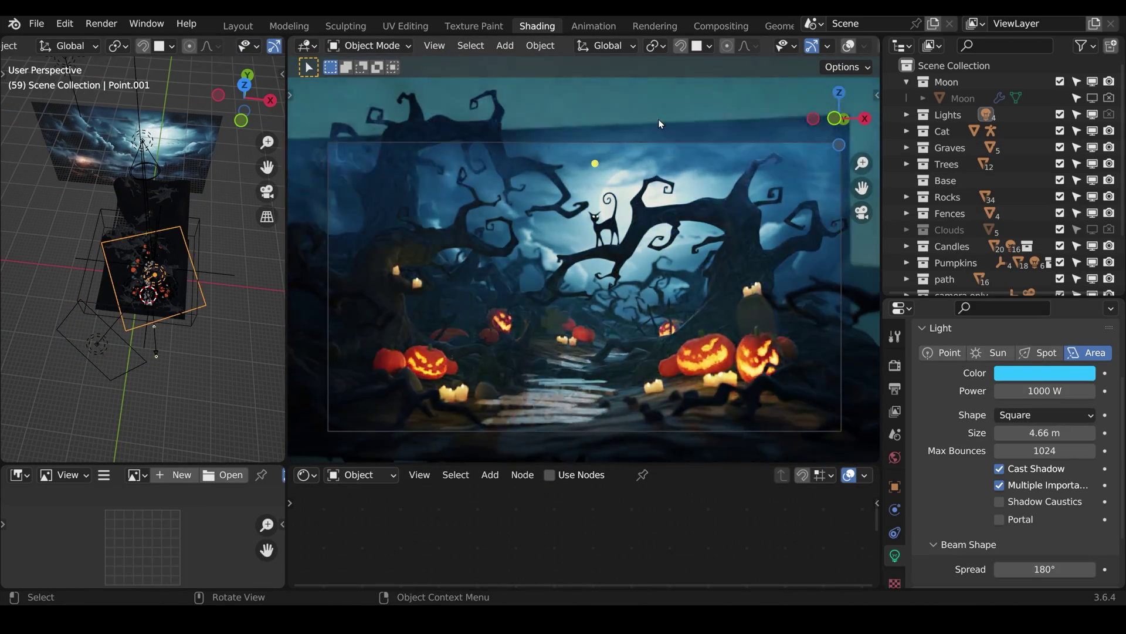
click(660, 120)
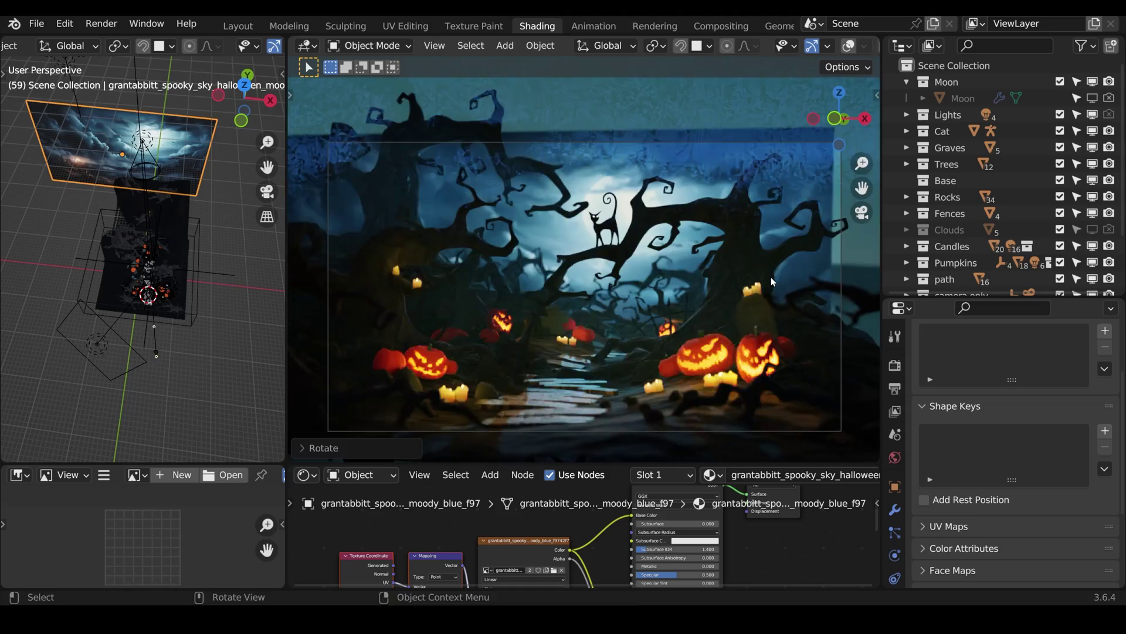
key(g)
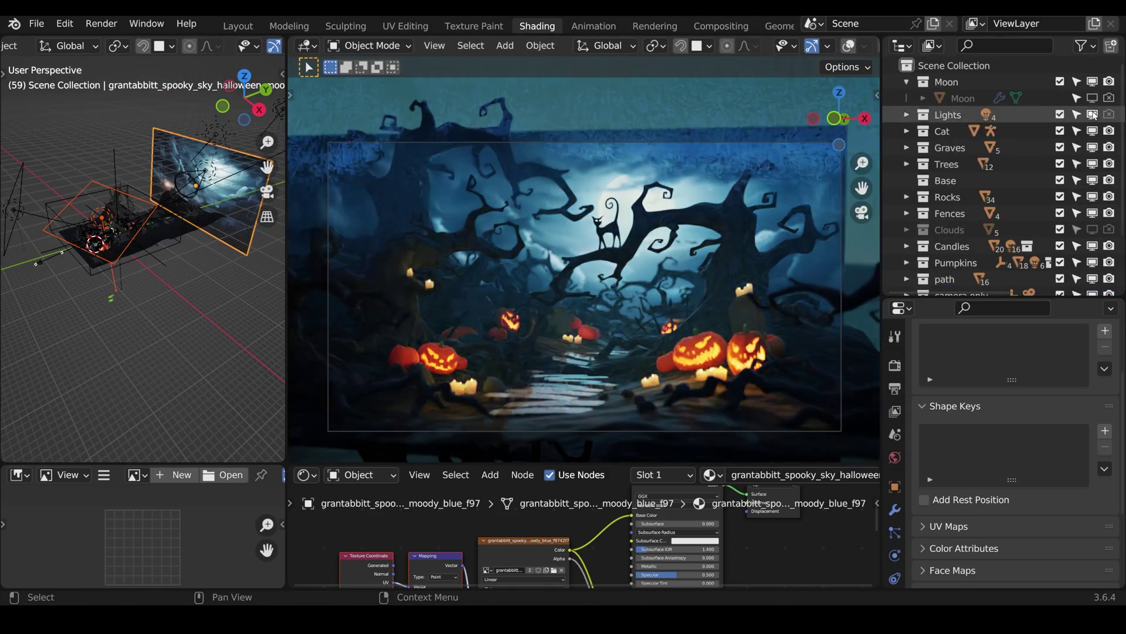
click(644, 28)
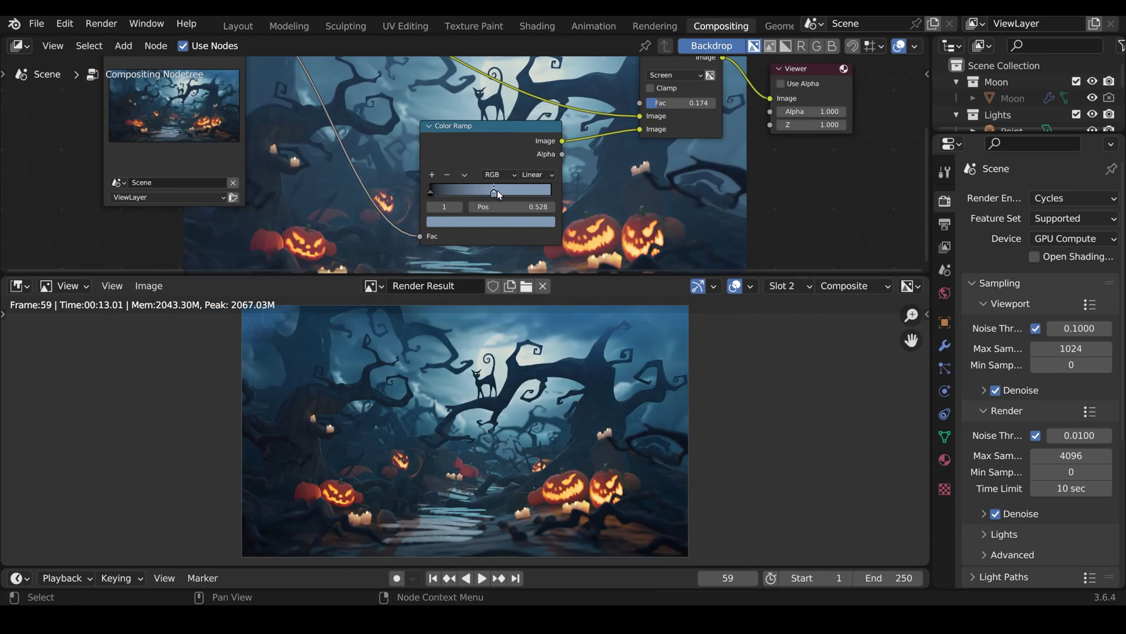
Step: Recolour the mist Color Ramp stop to a deeper blue
click(495, 189)
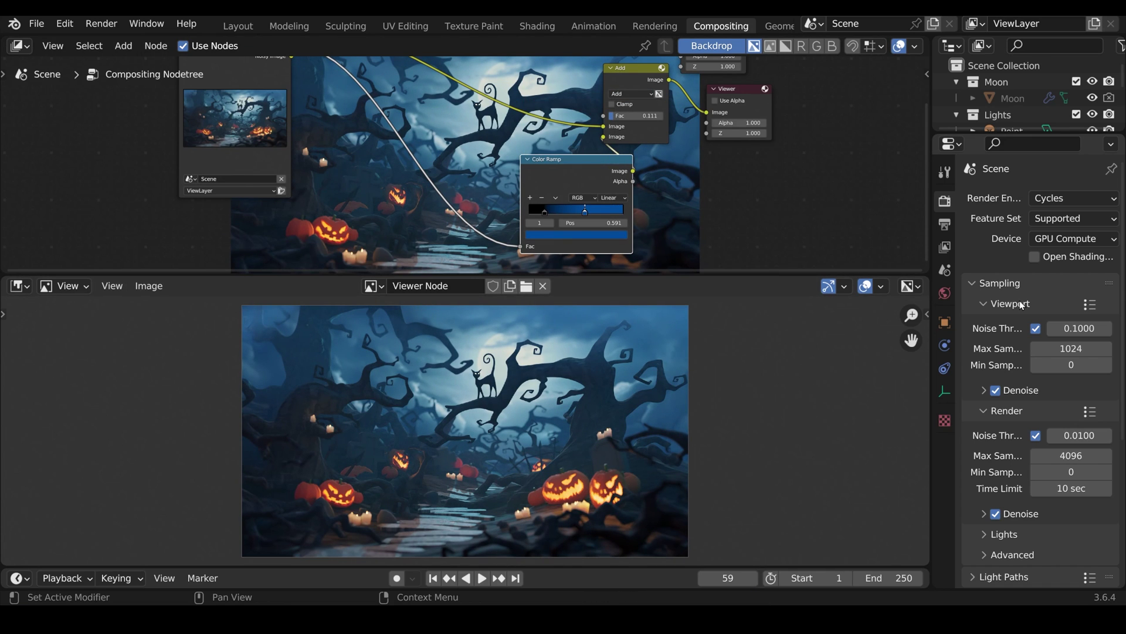
scroll(1021, 305, down, 20)
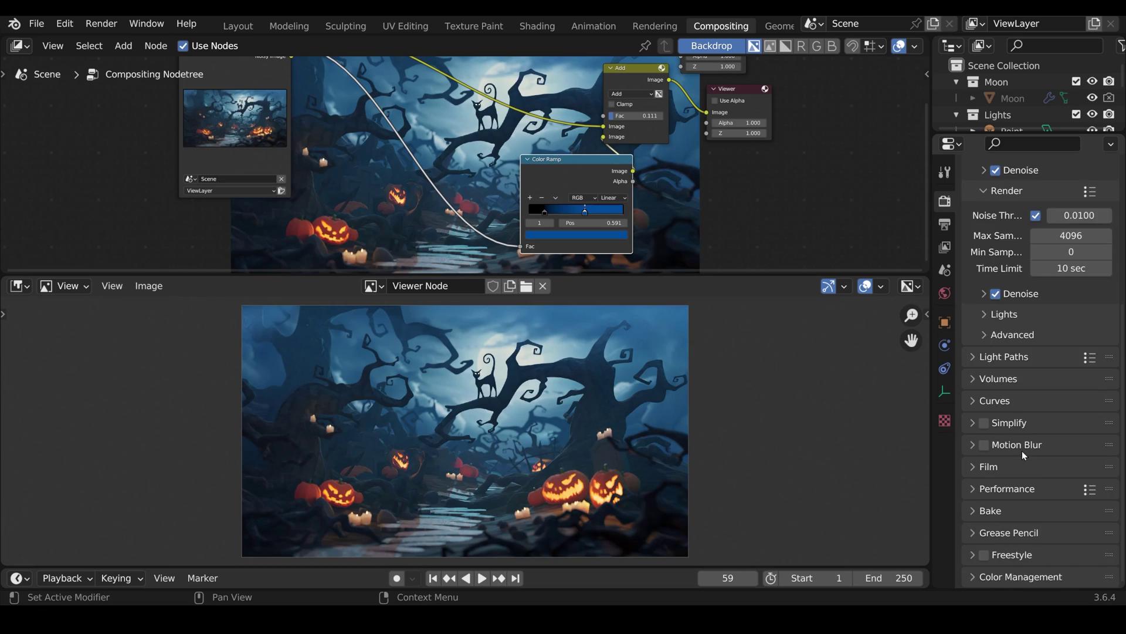